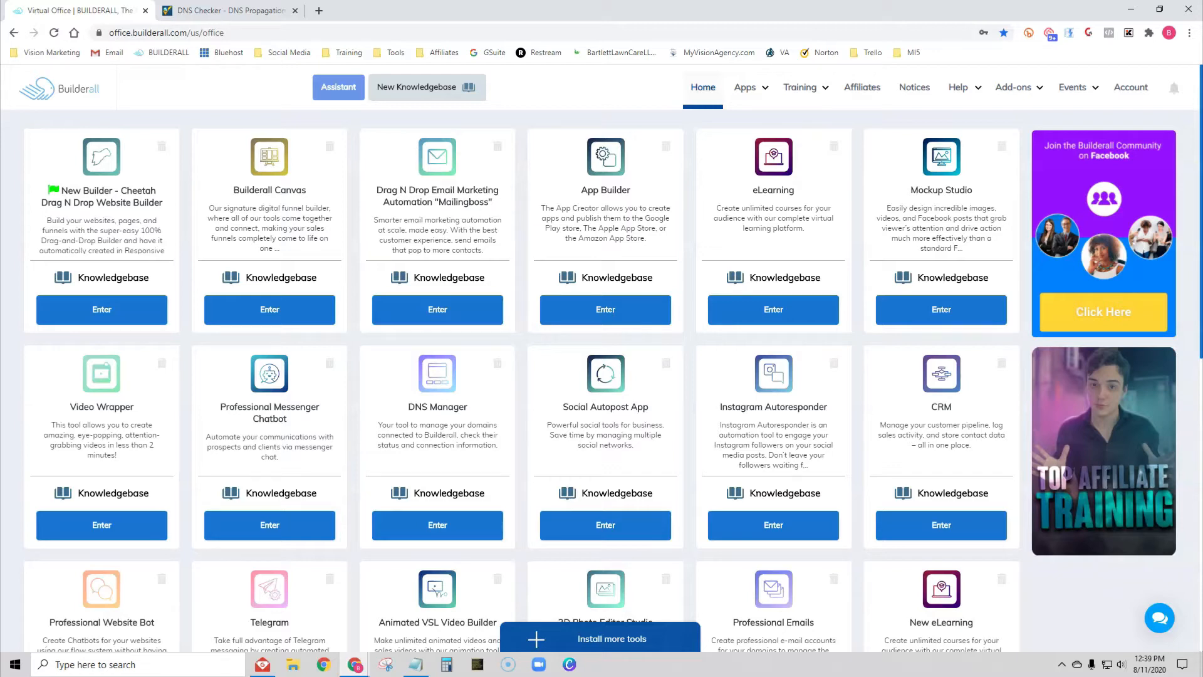
Step: Open the Apps menu on the Builderall office home page to list all apps by category
left_click(752, 88)
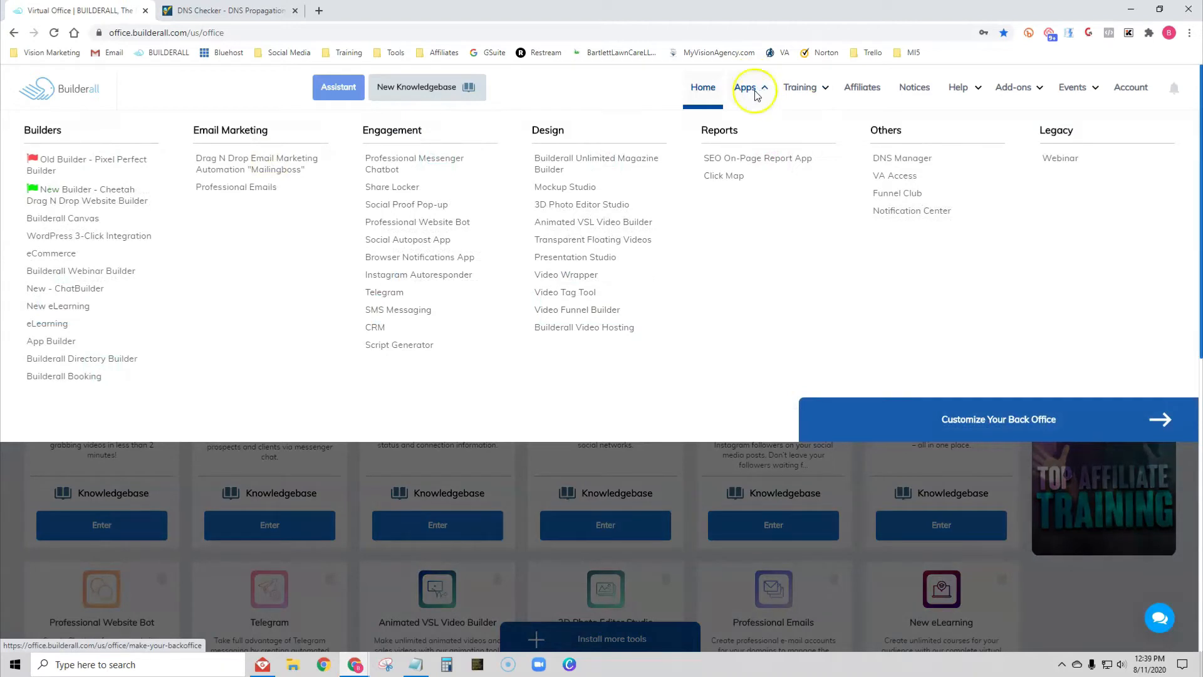
Step: View the visionmarketingtools.com mailboxes in Professional Emails, then switch to Gmail in EasyMail
left_click(245, 192)
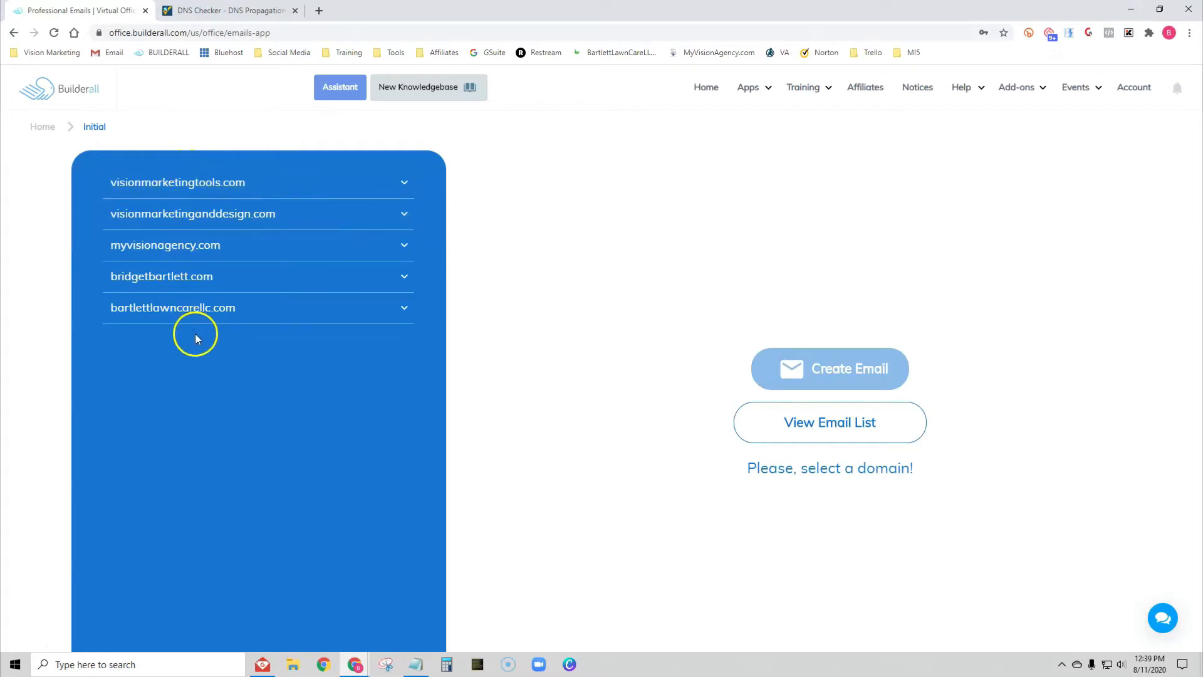
left_click(841, 428)
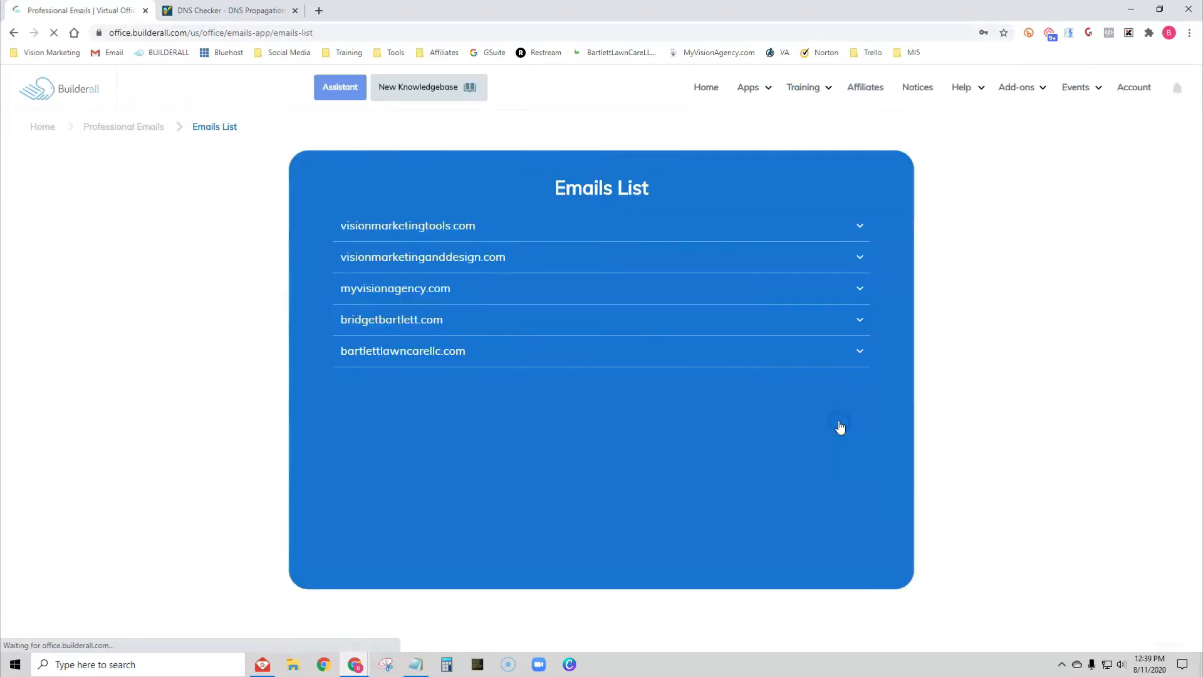
left_click(456, 224)
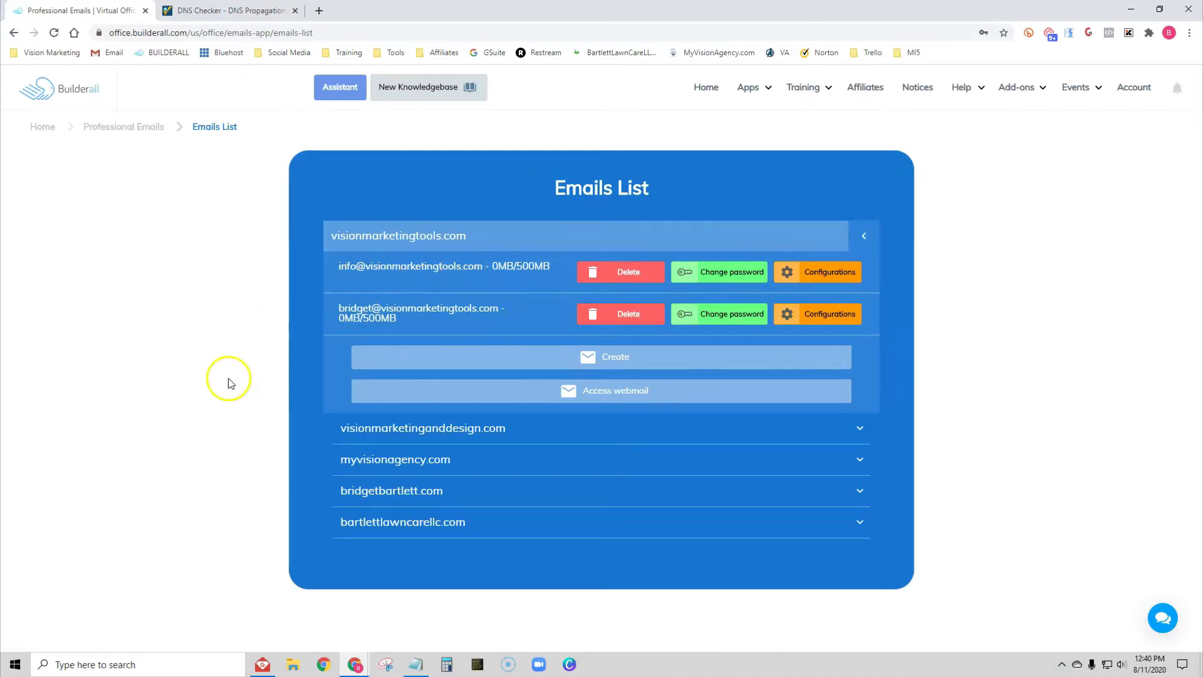
left_click(262, 666)
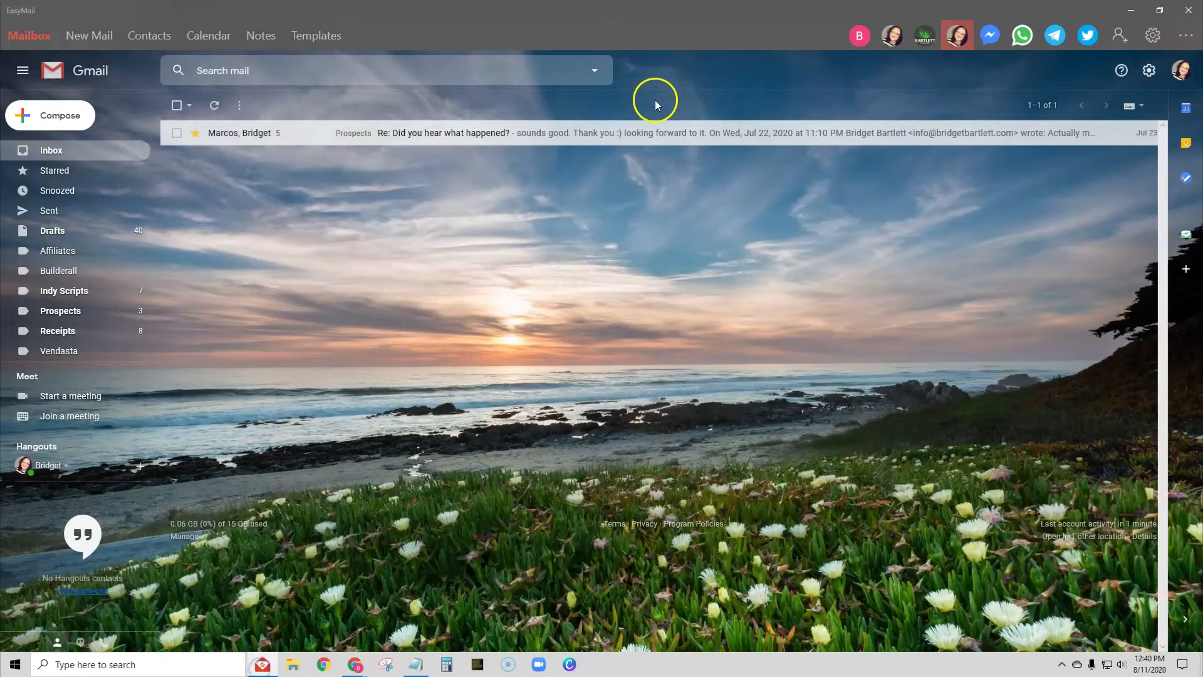
Step: Go to Gmail's full settings through the gear menu and pick the Accounts and Import tab
left_click(1150, 72)
left_click(1070, 137)
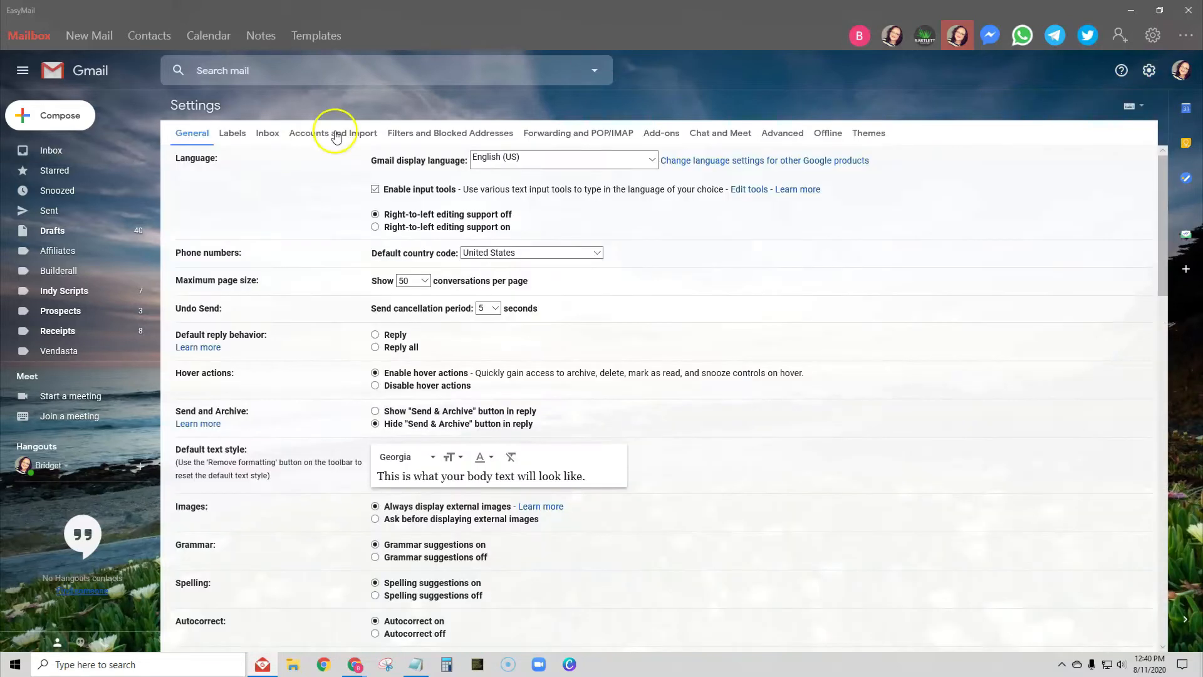
left_click(337, 135)
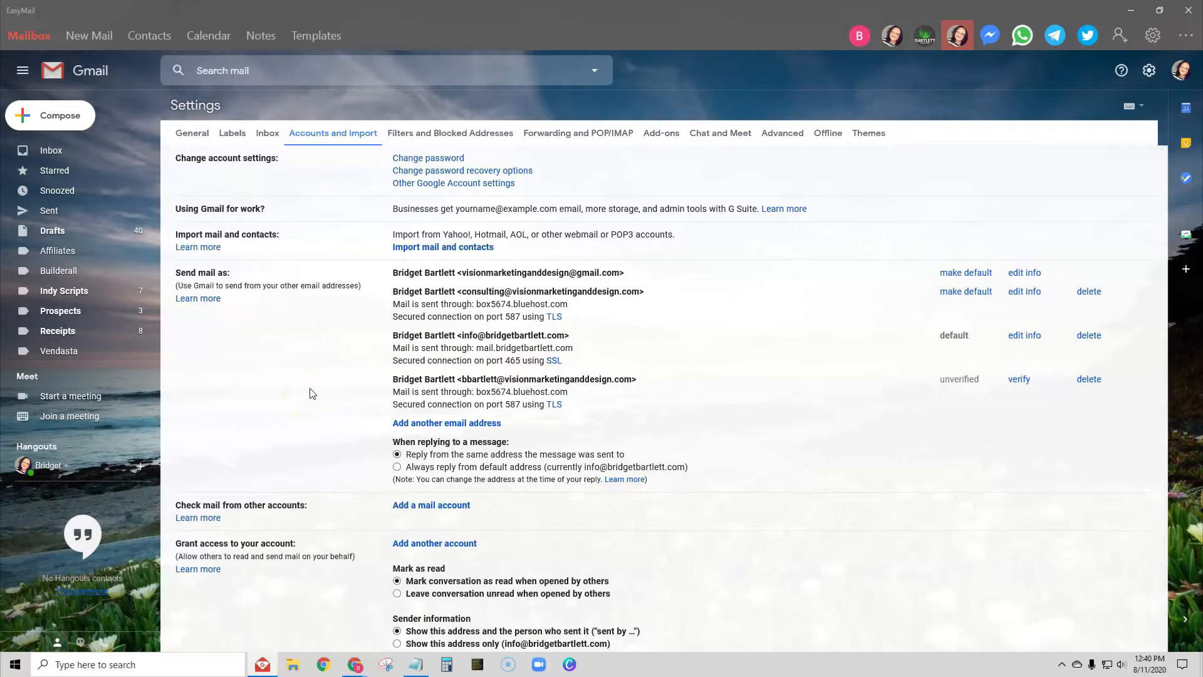
left_click(411, 509)
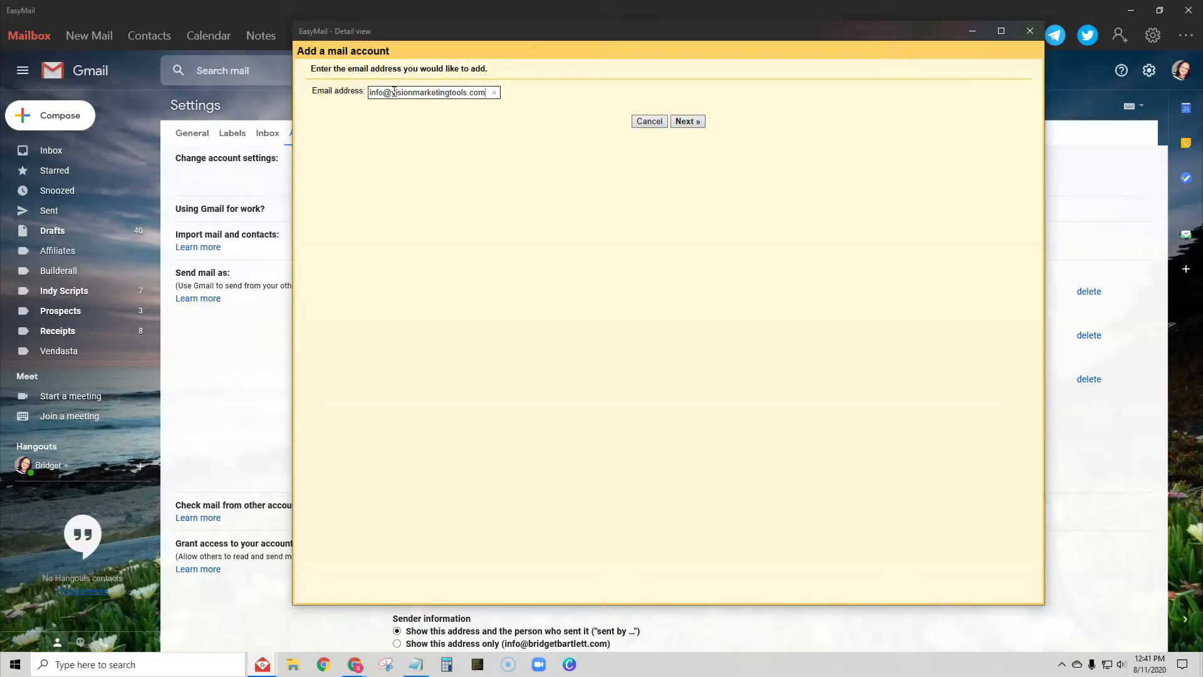
left_click(688, 121)
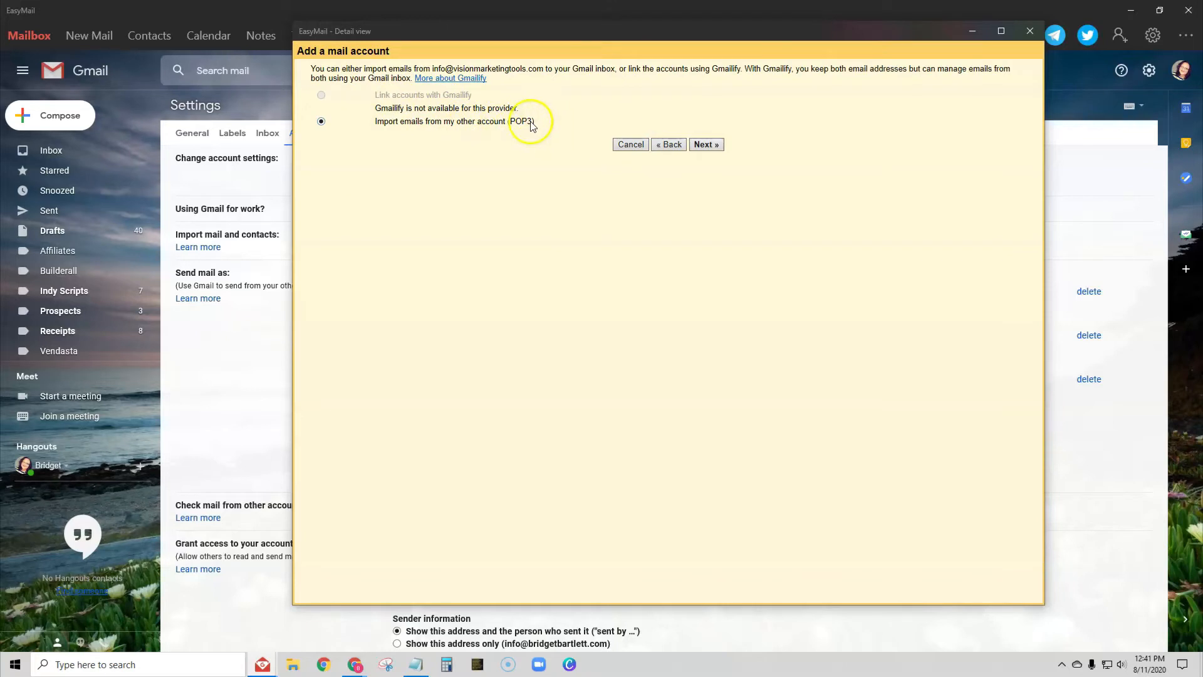
left_click(703, 145)
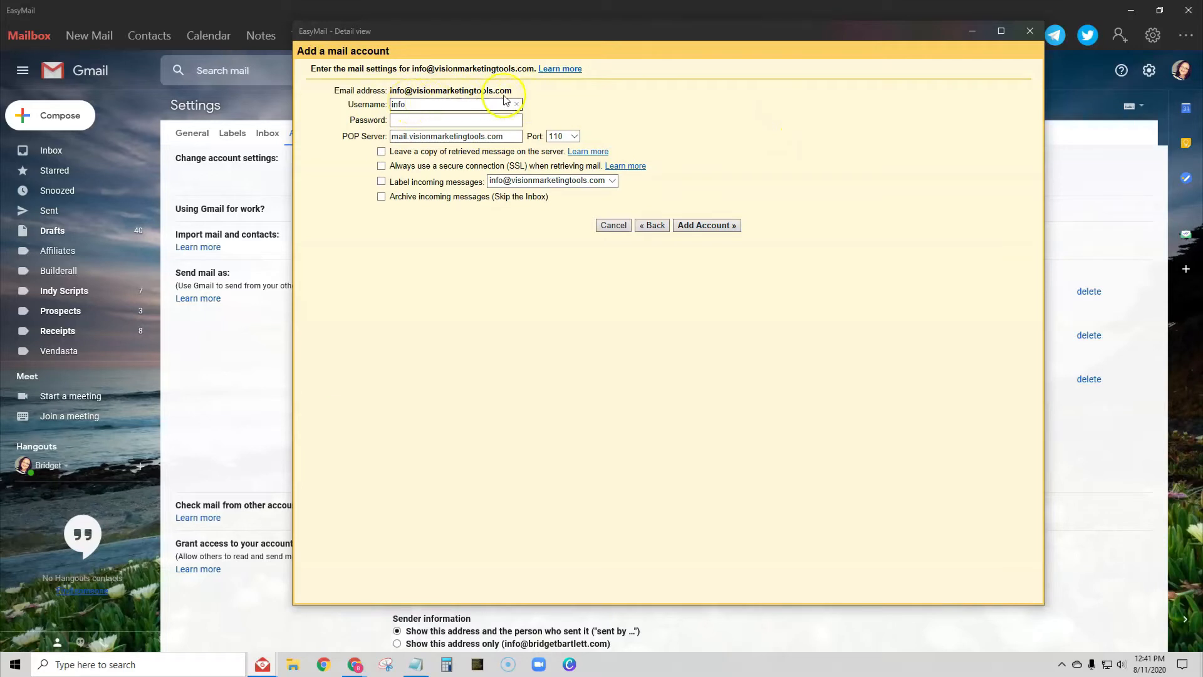
Step: Replace the prefilled username with the full email address and fill in the password
left_click_drag(515, 91, 385, 88)
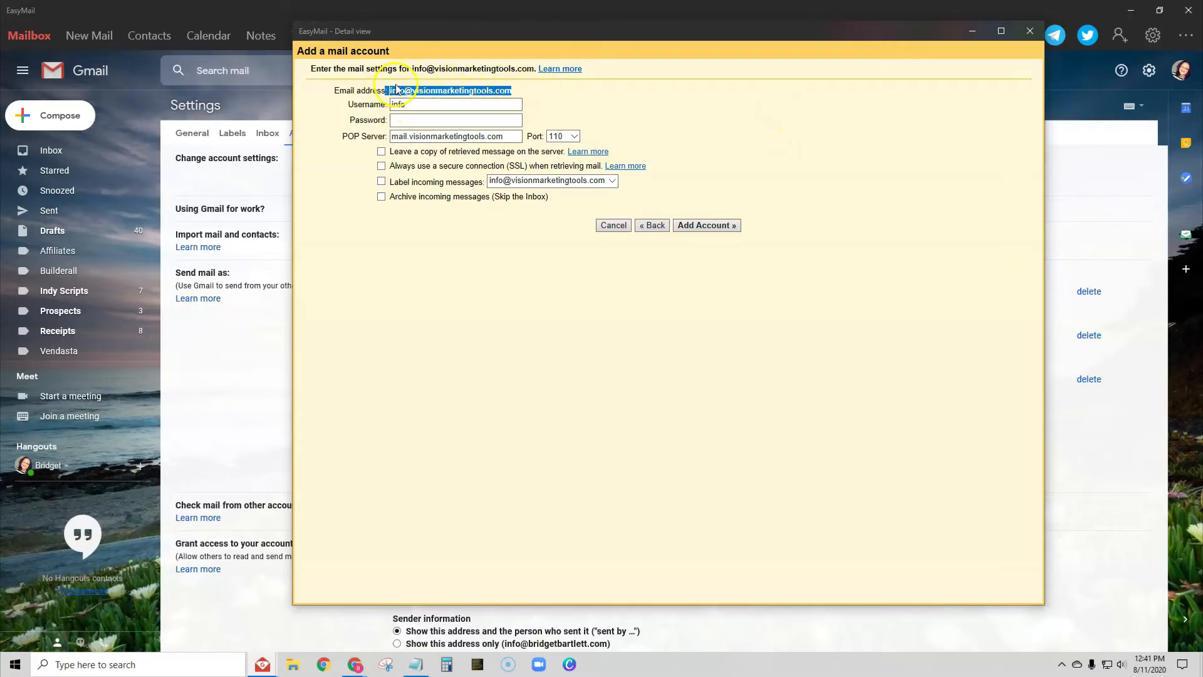
left_click_drag(513, 91, 393, 93)
key("ctrl+c")
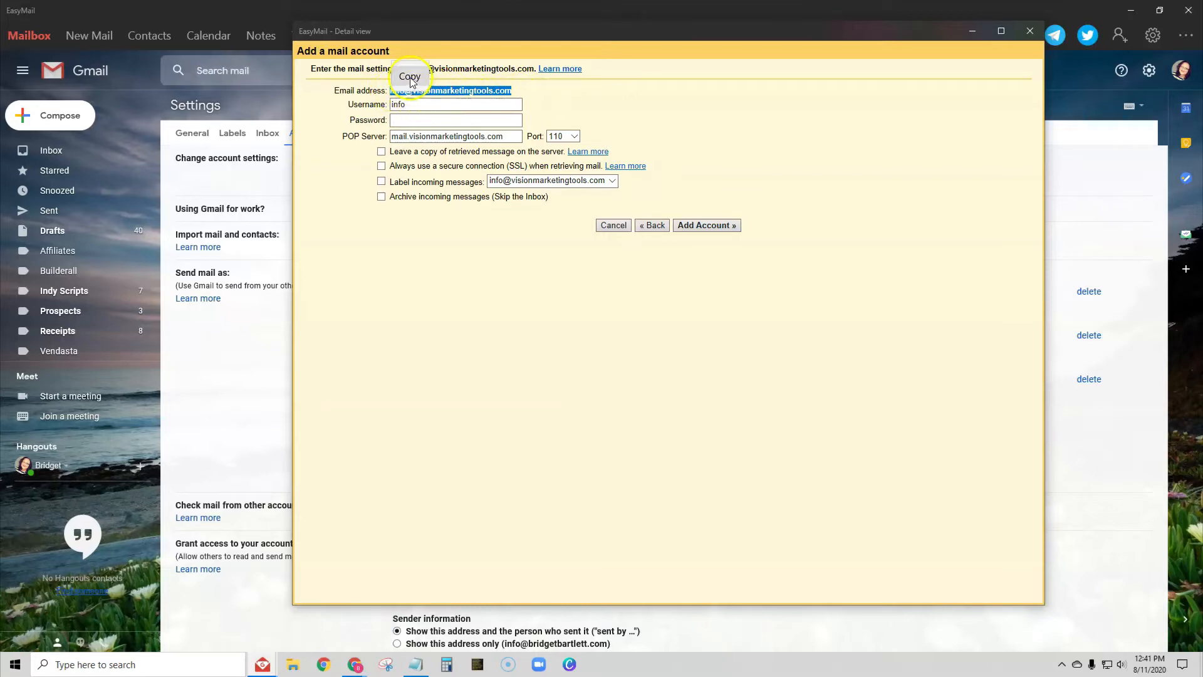
left_click_drag(414, 110, 390, 104)
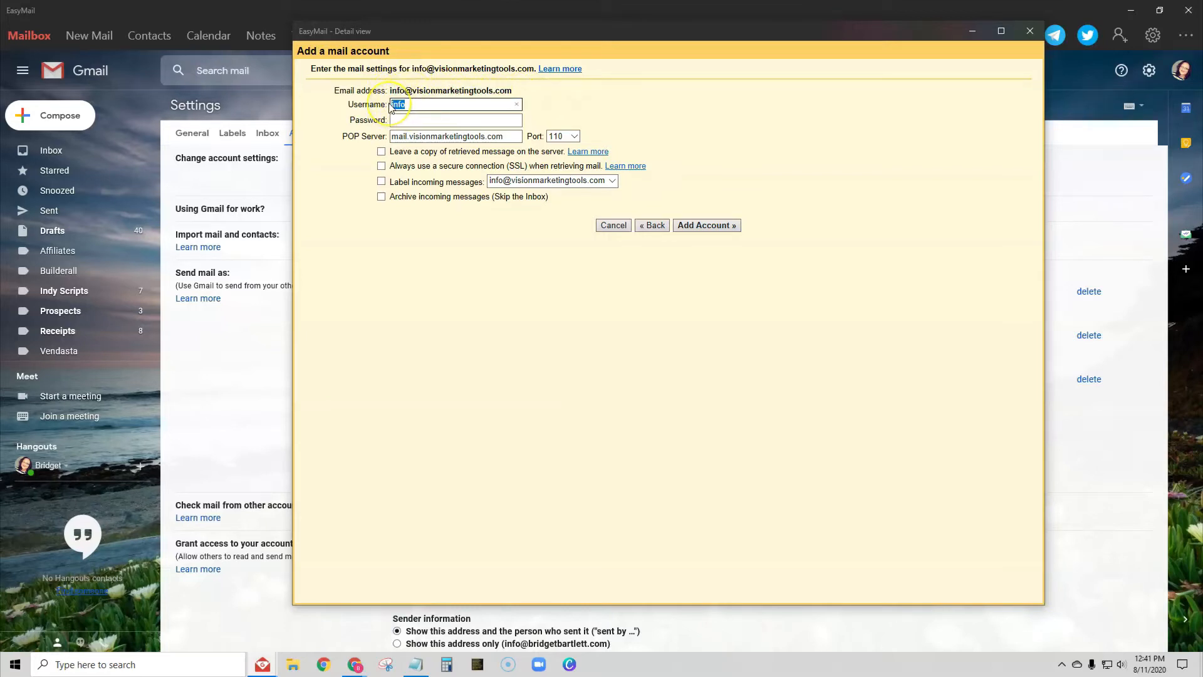
key("ctrl+v")
left_click(415, 120)
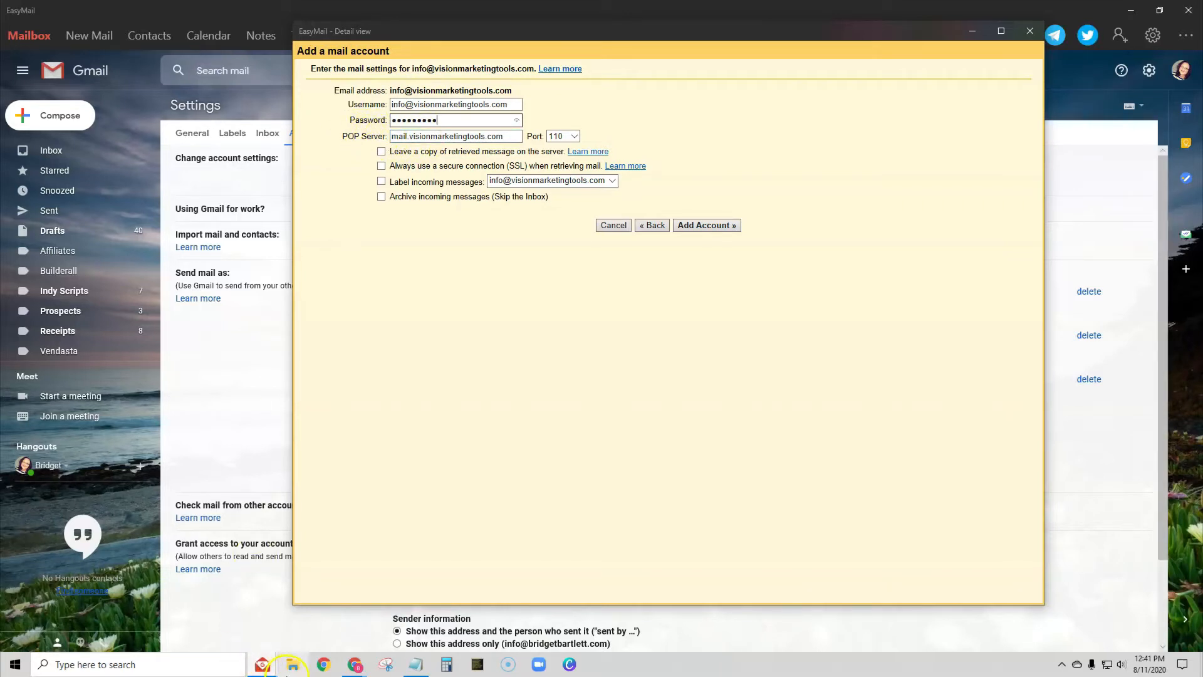
Step: Enter visionmarketingtools.com as the domain in whatsmydns.net's lookup field
mouse_move(356, 665)
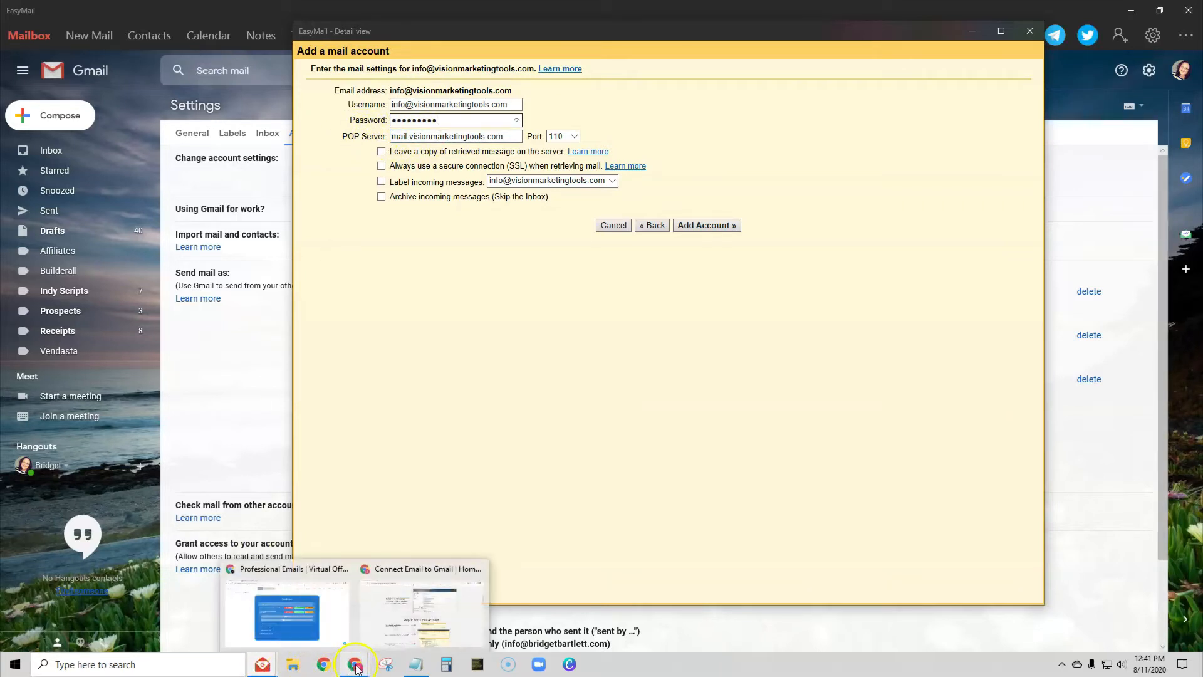
left_click(301, 602)
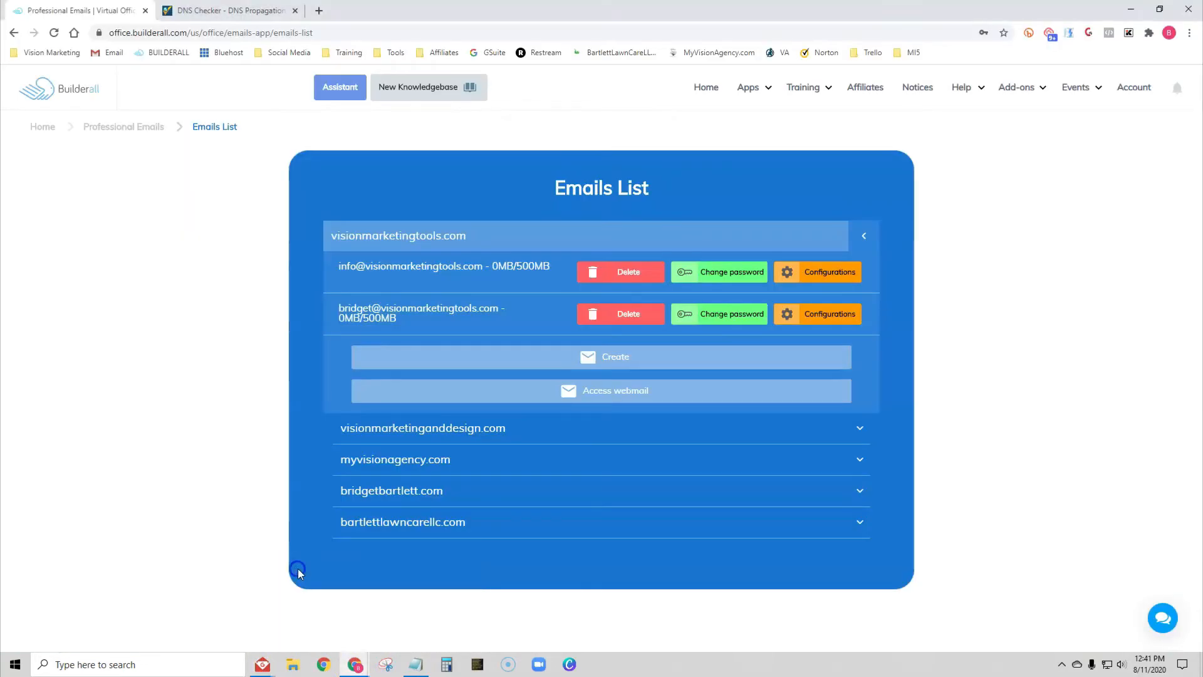
left_click(231, 10)
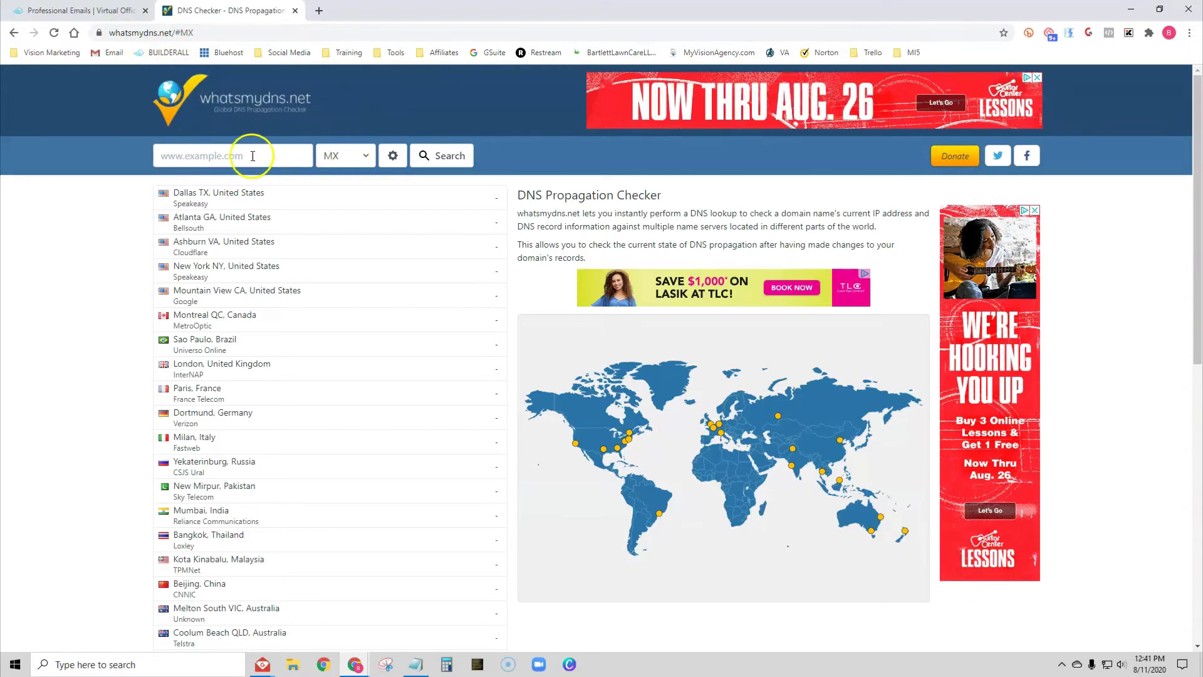
left_click(189, 157)
key("ctrl+v")
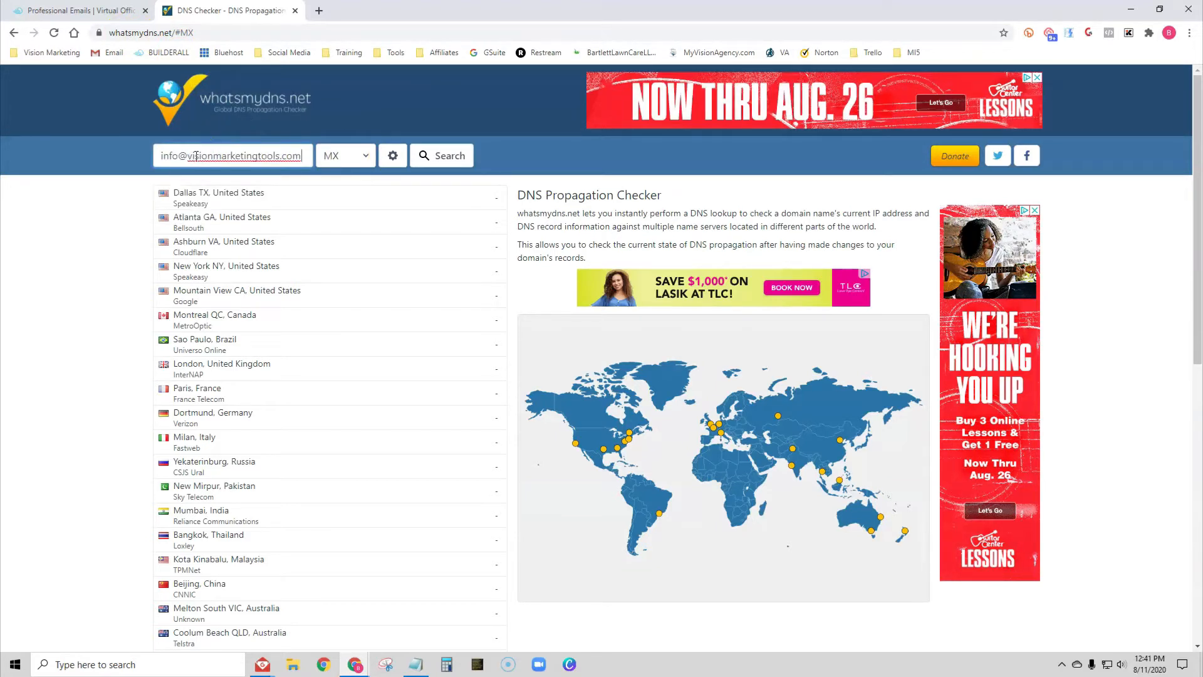
left_click(188, 159)
key("BackSpace")
key("BackSpace")
key("BackSpace")
key("BackSpace")
key("BackSpace")
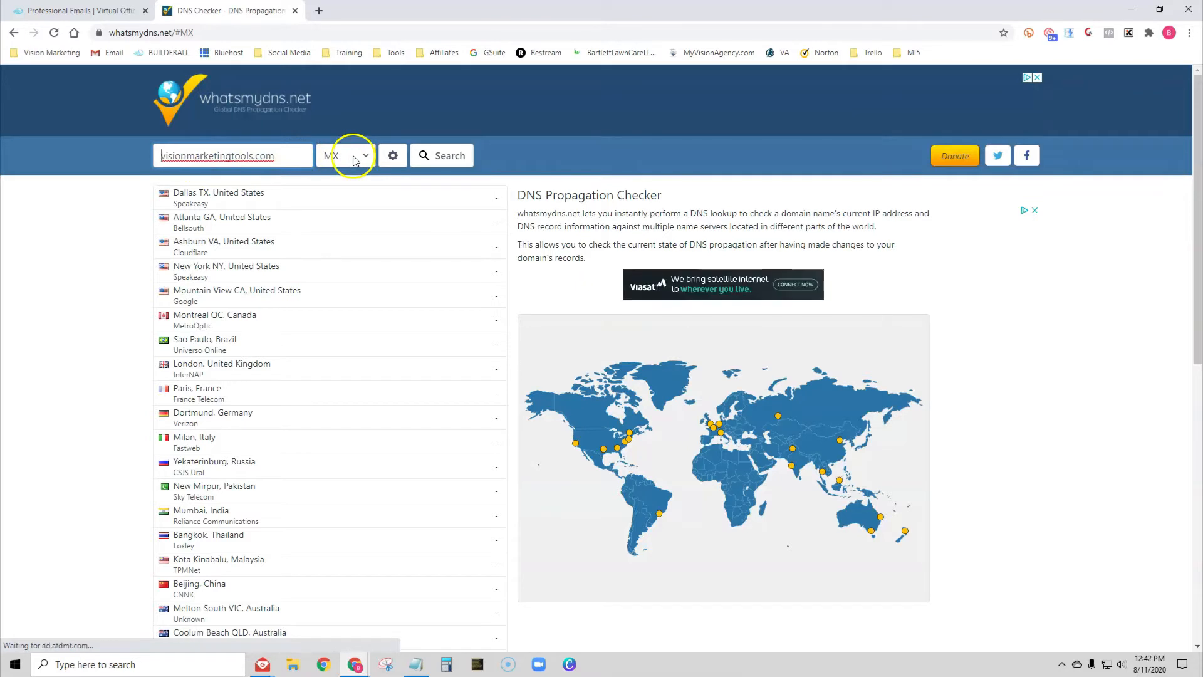
Step: Run the MX lookup and copy the reported mail server mail01.14email.com
left_click(454, 156)
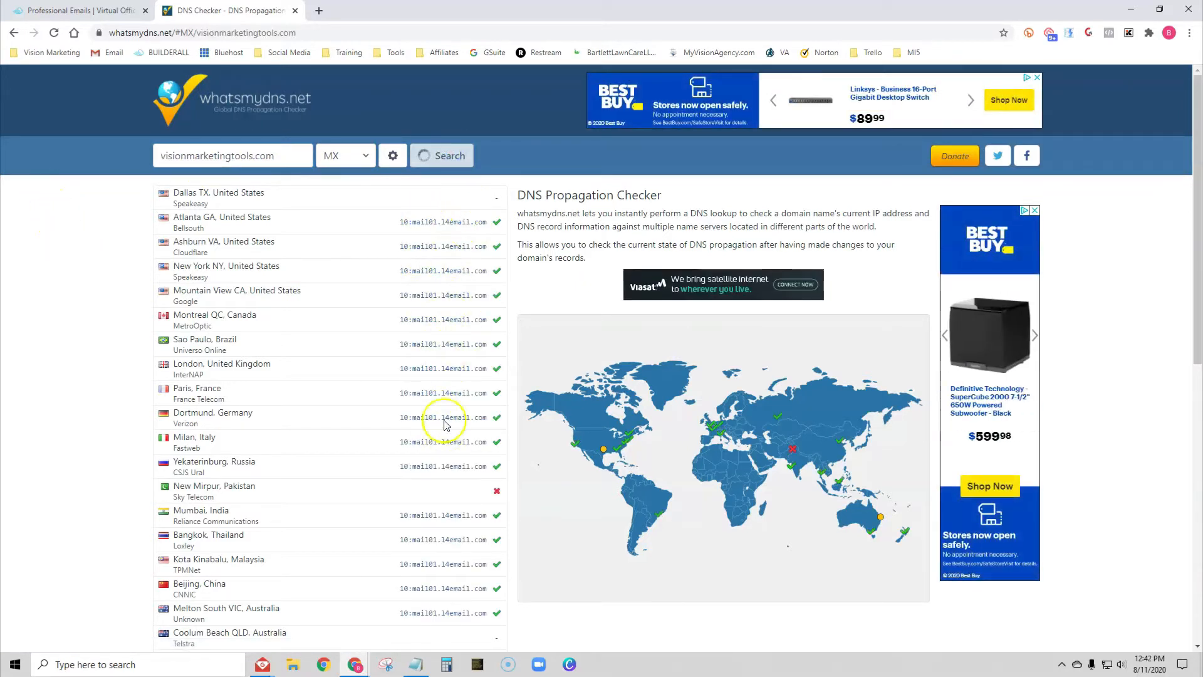
left_click_drag(413, 221, 488, 225)
right_click(473, 220)
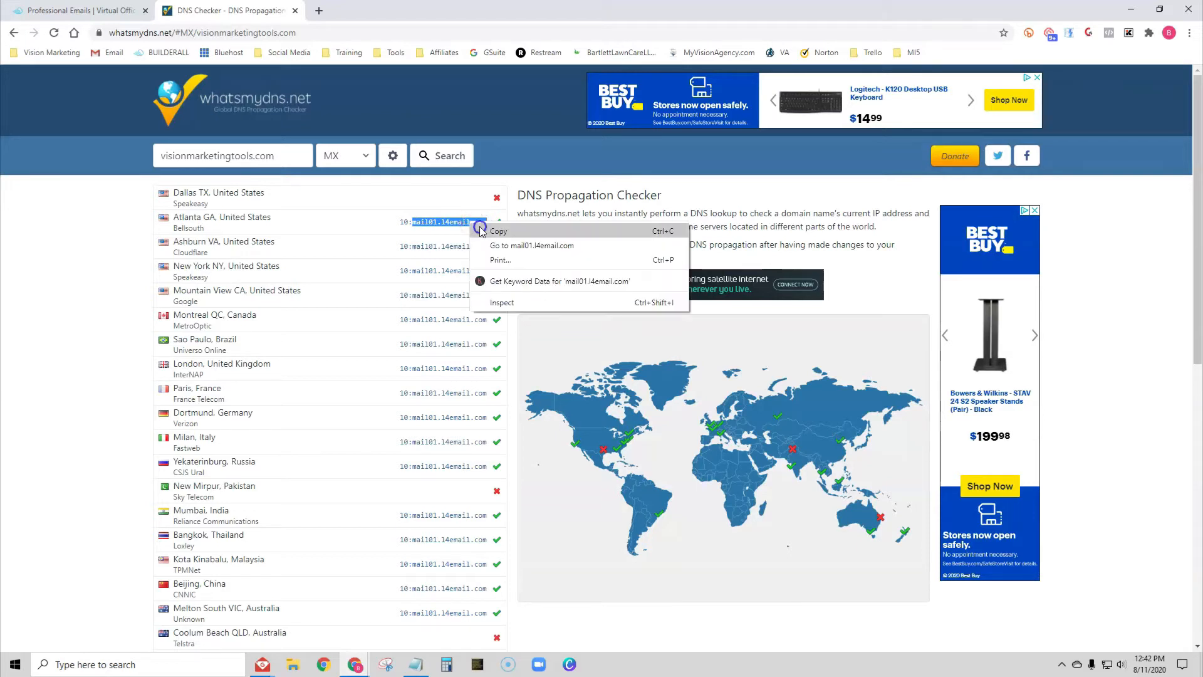
left_click(476, 231)
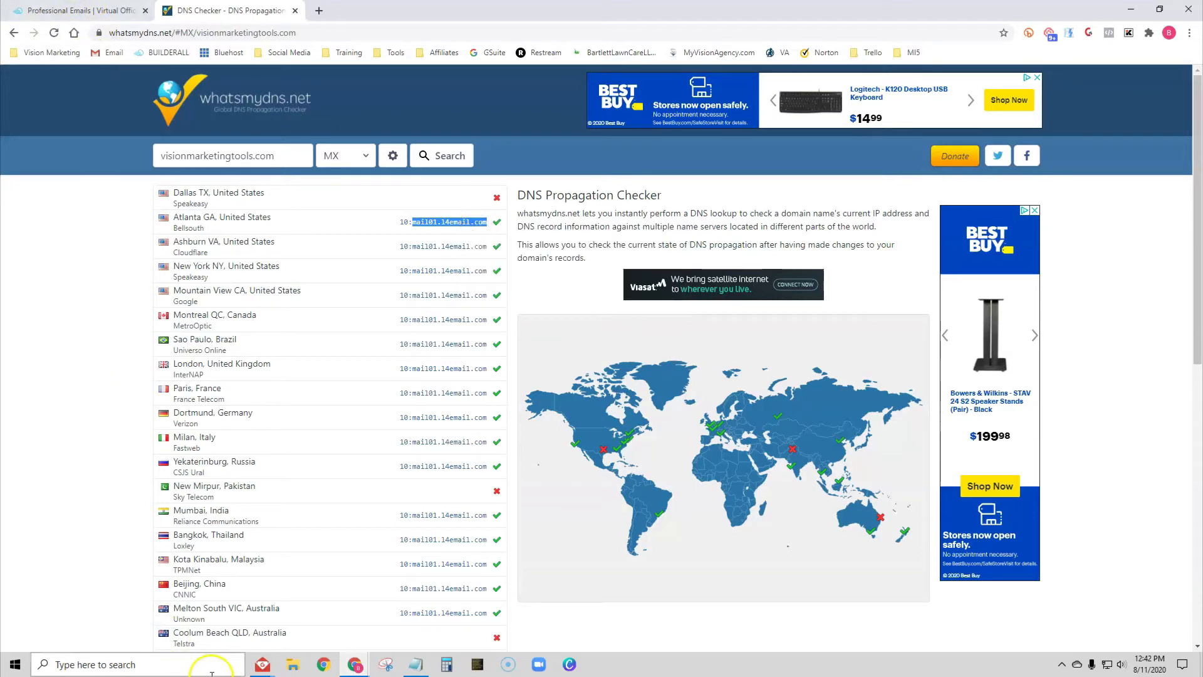
Step: Set the POP server to mail01.14email.com, port 995, with SSL enabled
mouse_move(263, 664)
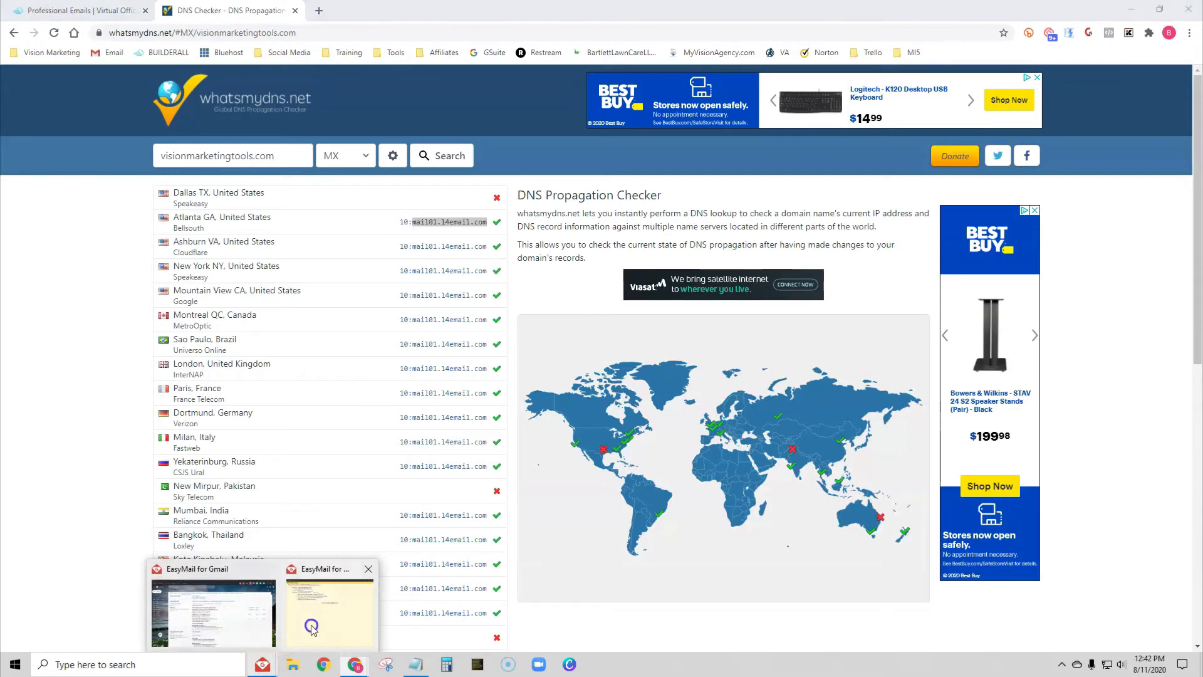
left_click(263, 635)
left_click(447, 121)
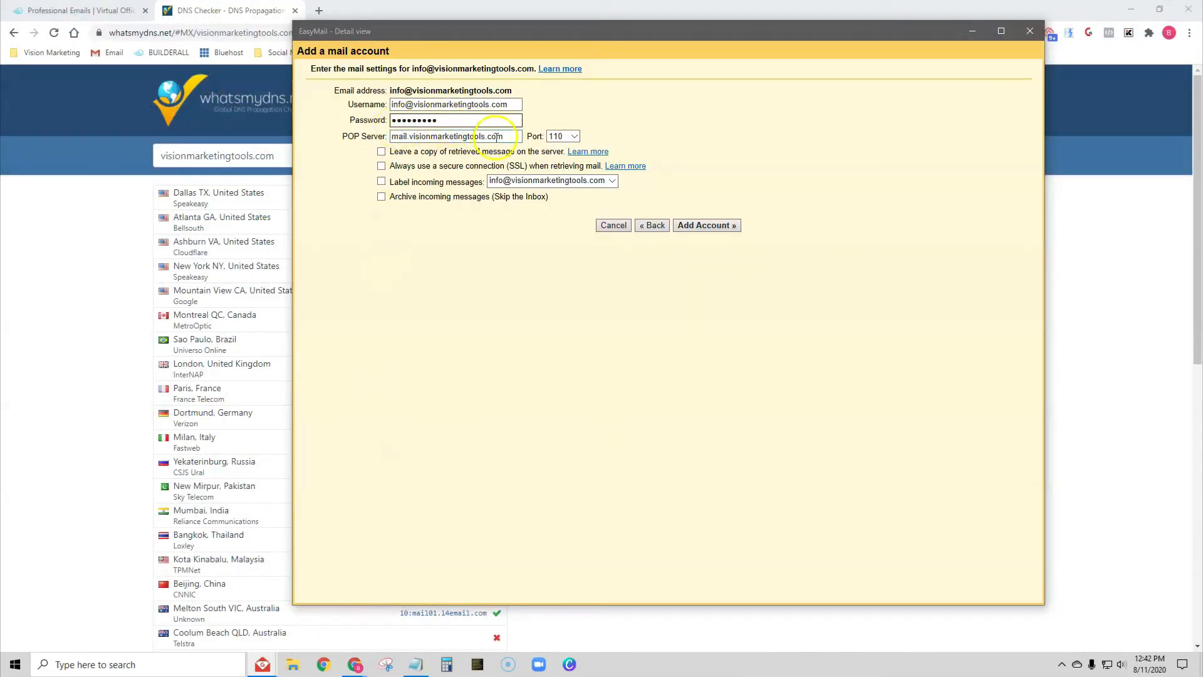
left_click_drag(508, 138, 389, 150)
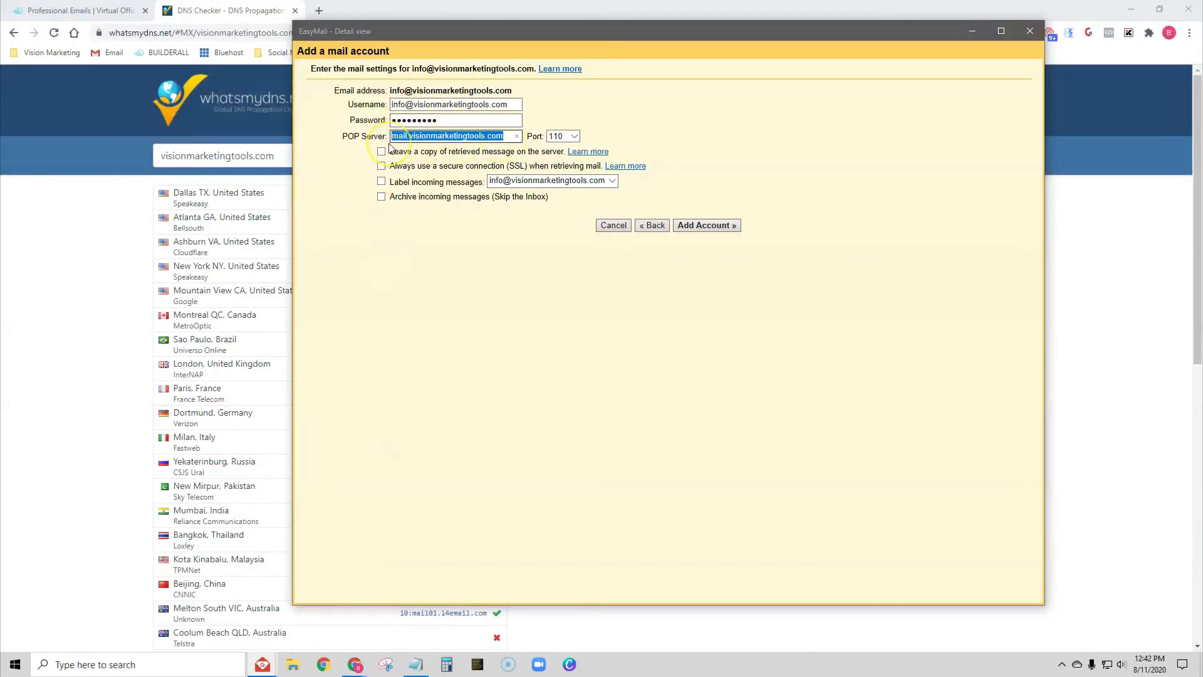
key("ctrl+v")
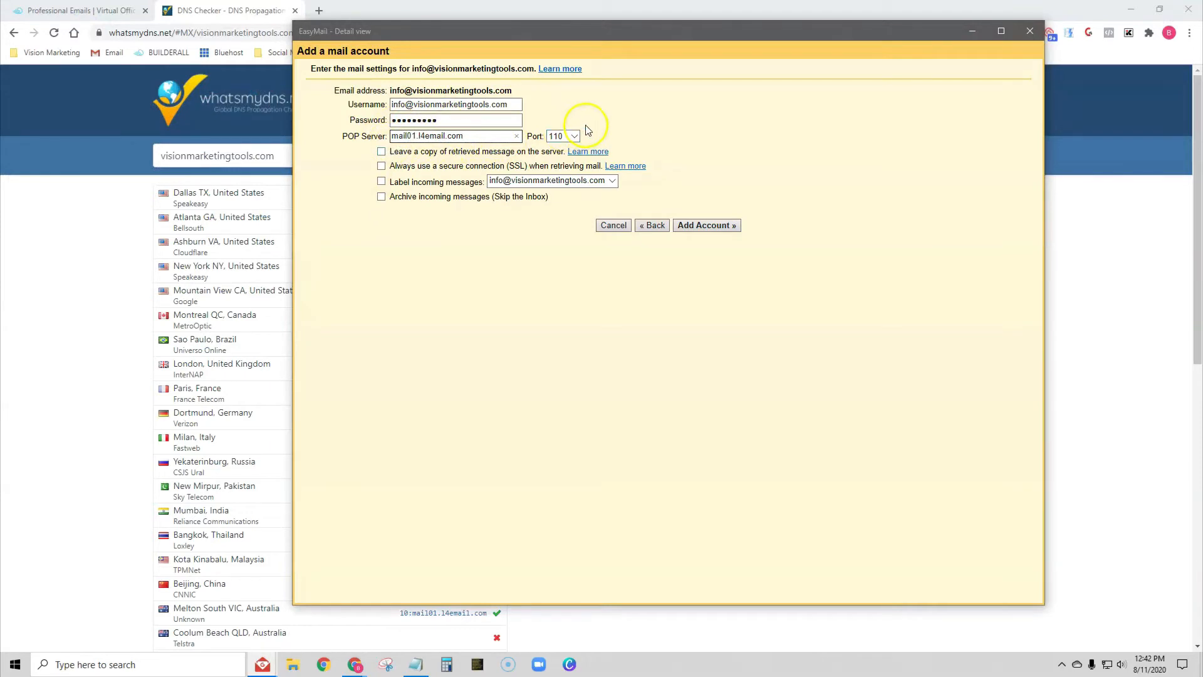
left_click(556, 137)
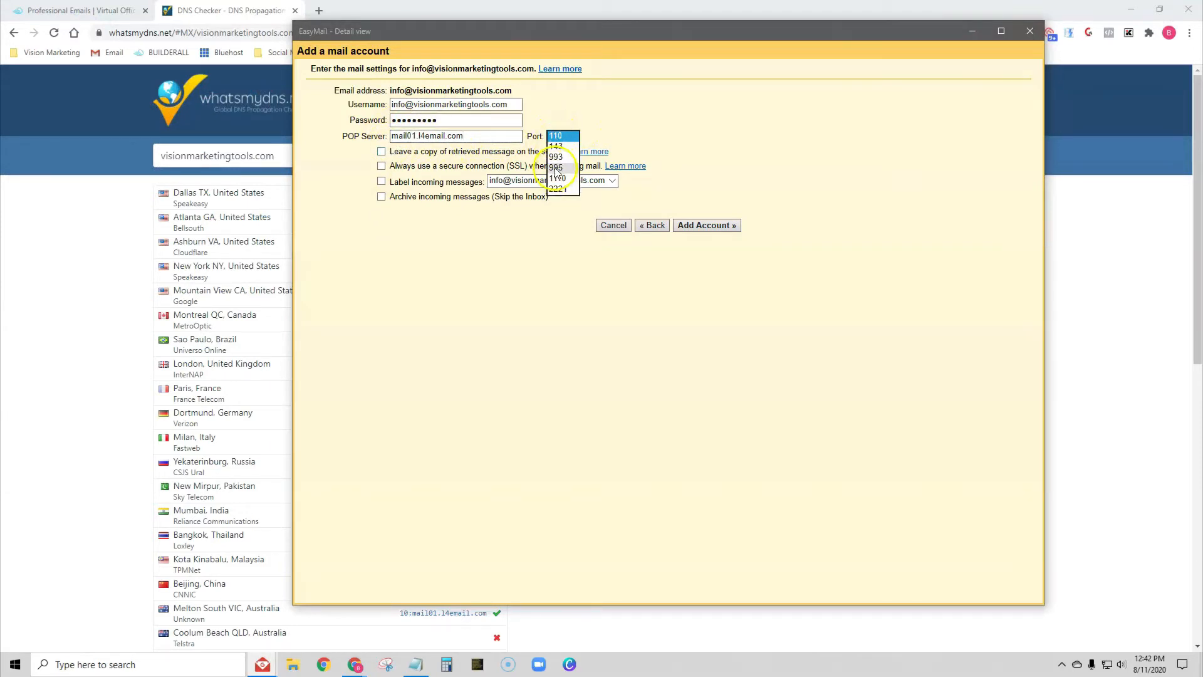
left_click(556, 168)
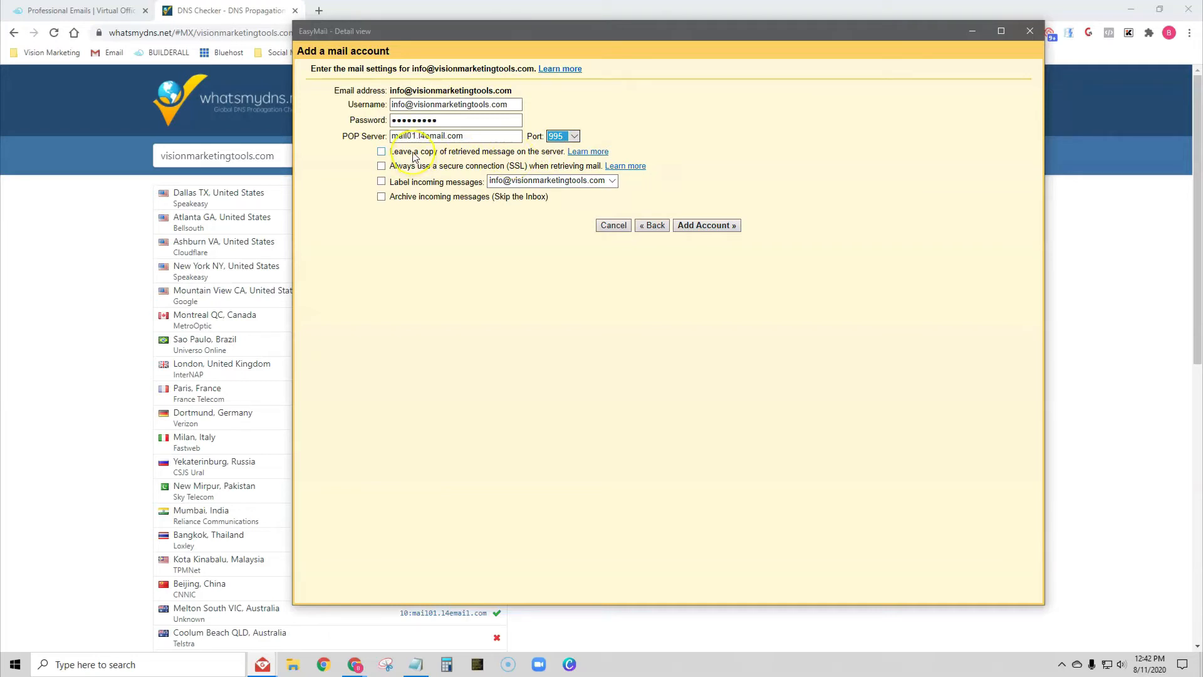
left_click(382, 166)
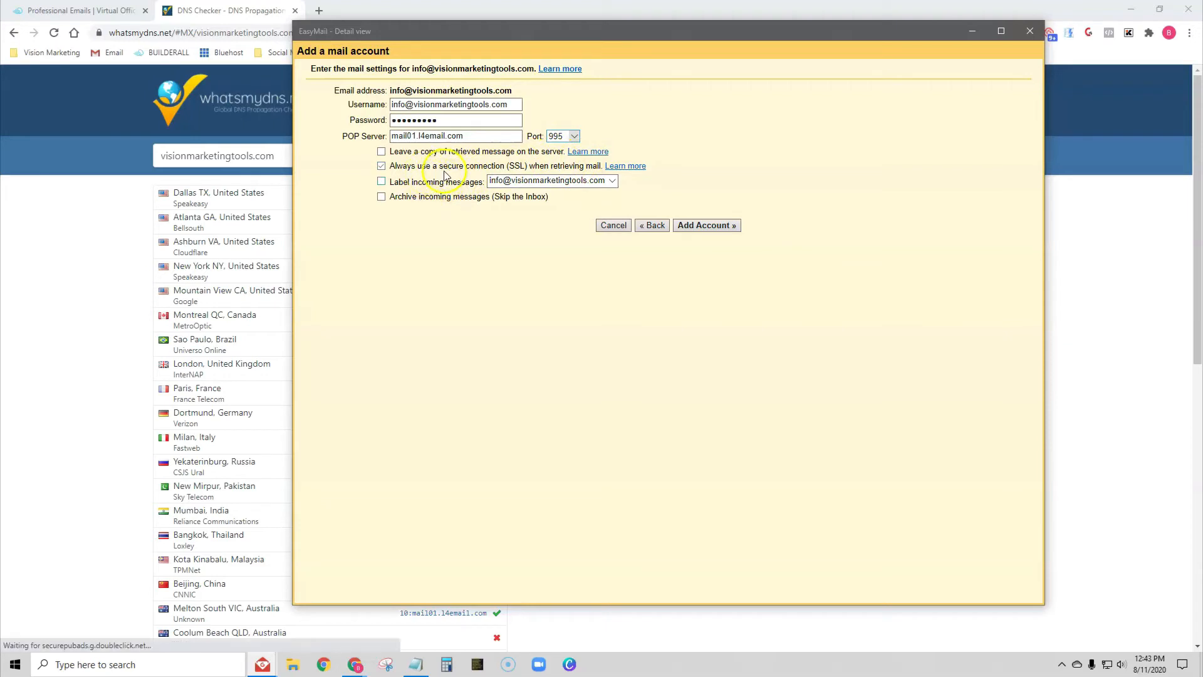
Step: Label incoming messages, add the POP3 account, then close the send-as setup window
left_click(382, 181)
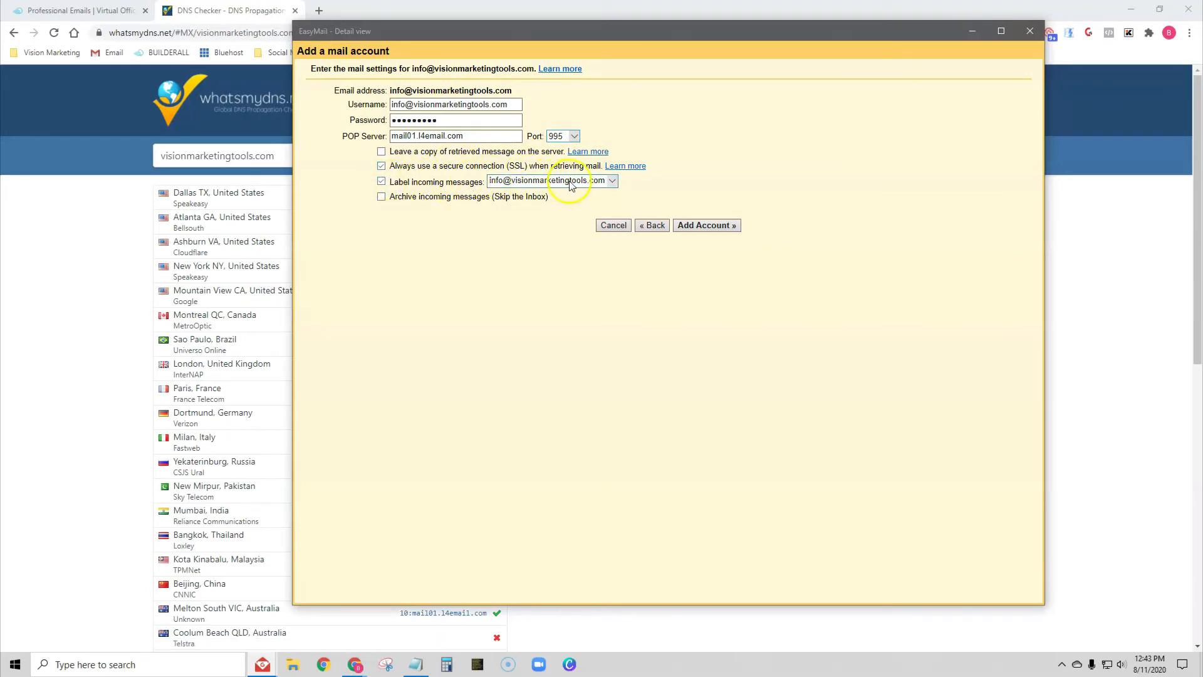
left_click(560, 181)
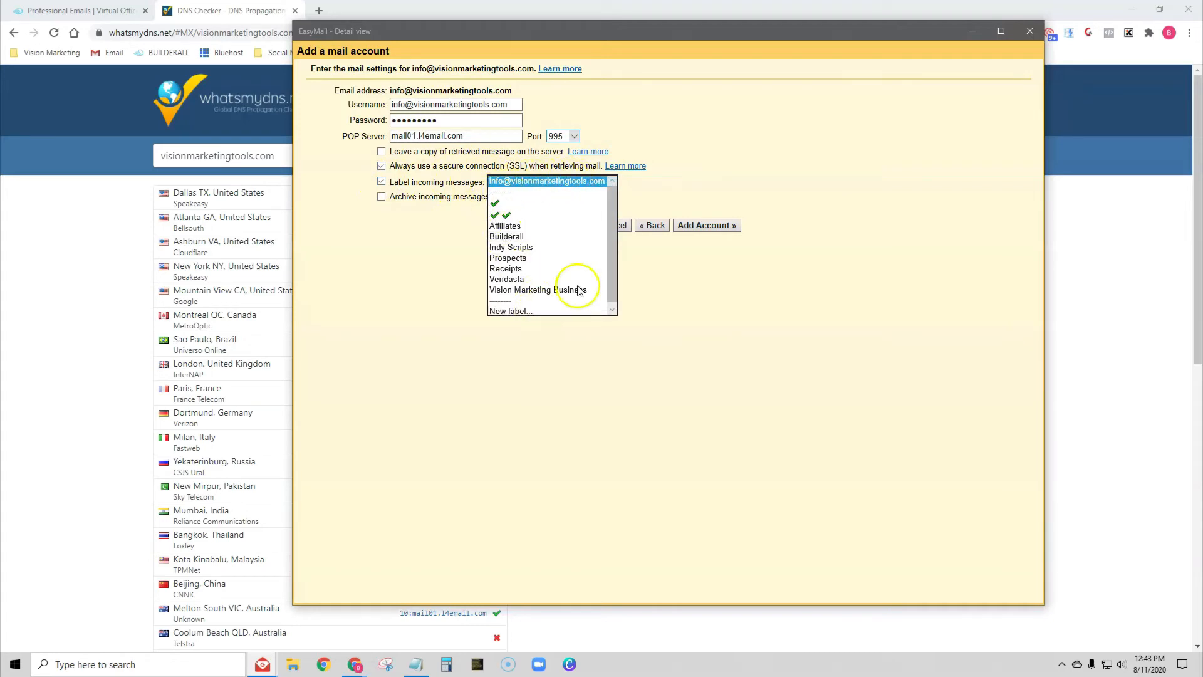
left_click(452, 236)
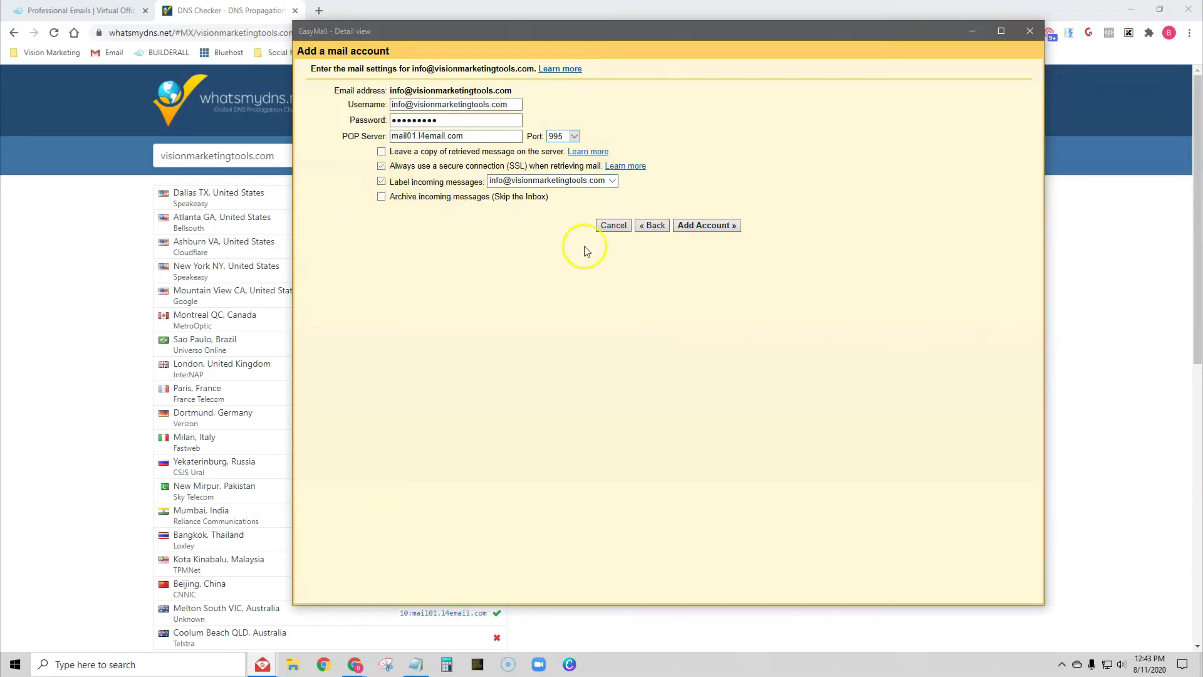
left_click(719, 226)
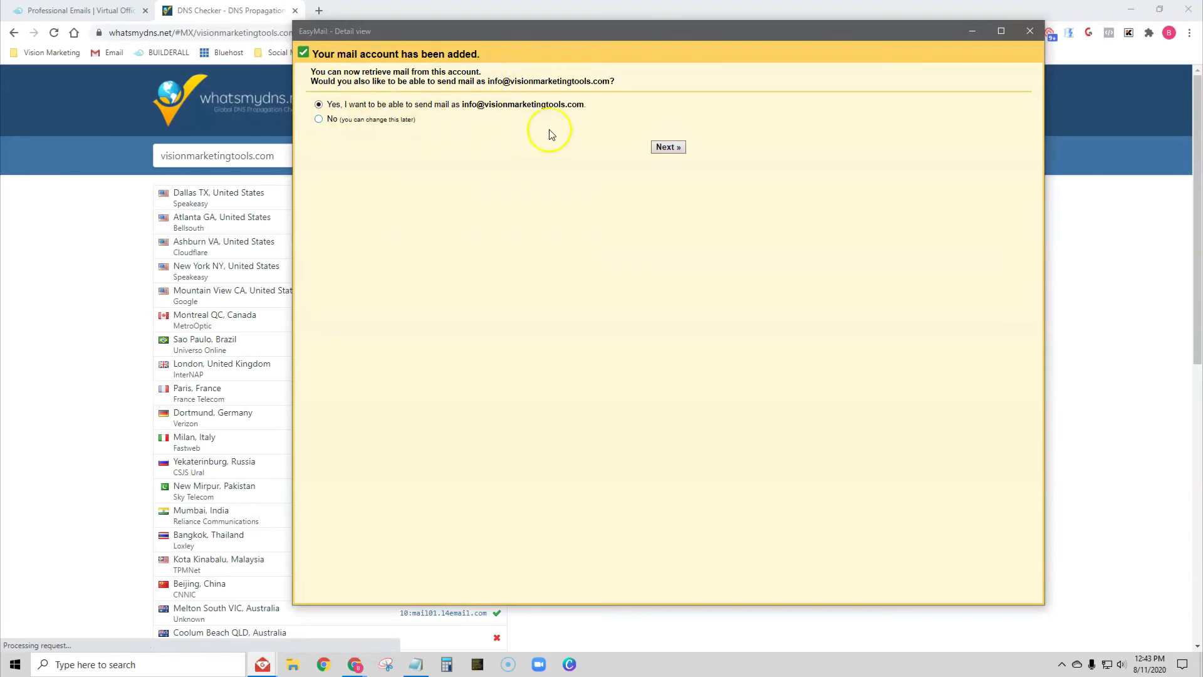
left_click(669, 147)
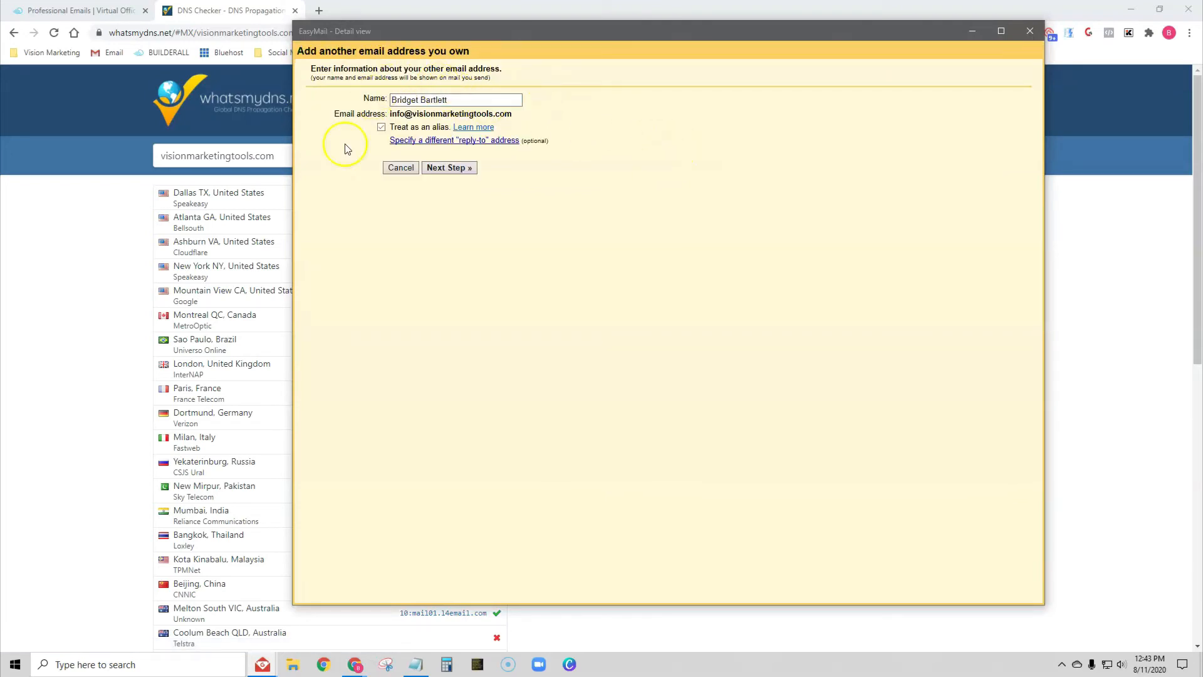
left_click(1030, 33)
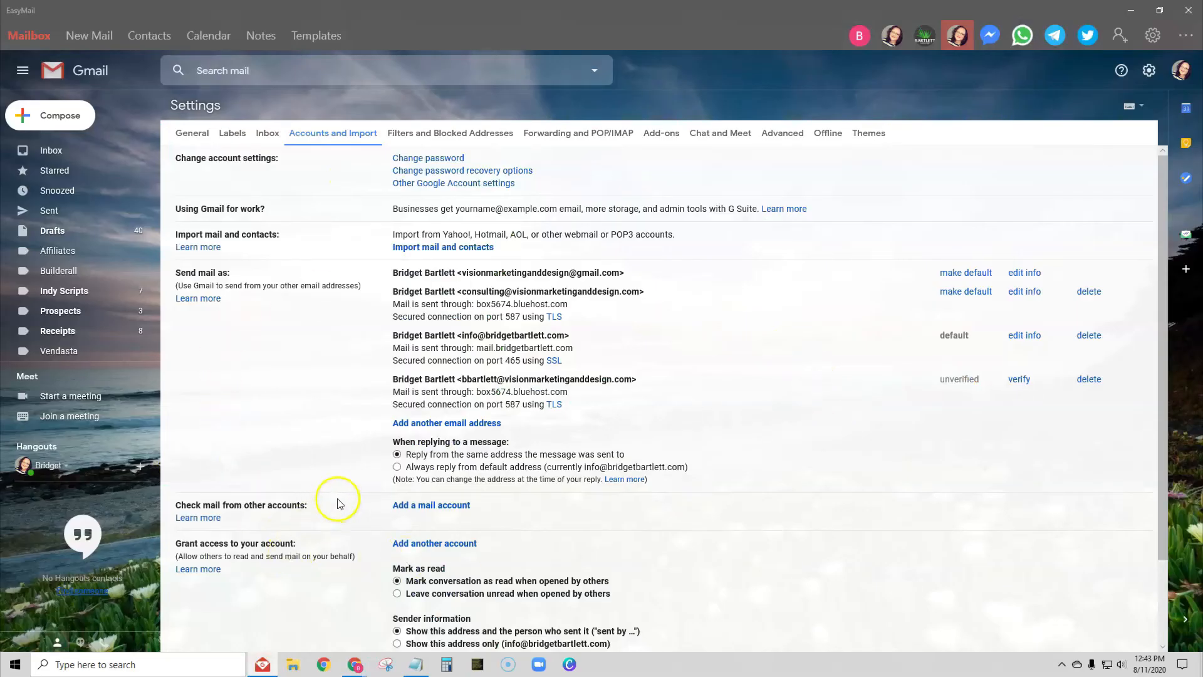
left_click(1187, 35)
left_click(1053, 118)
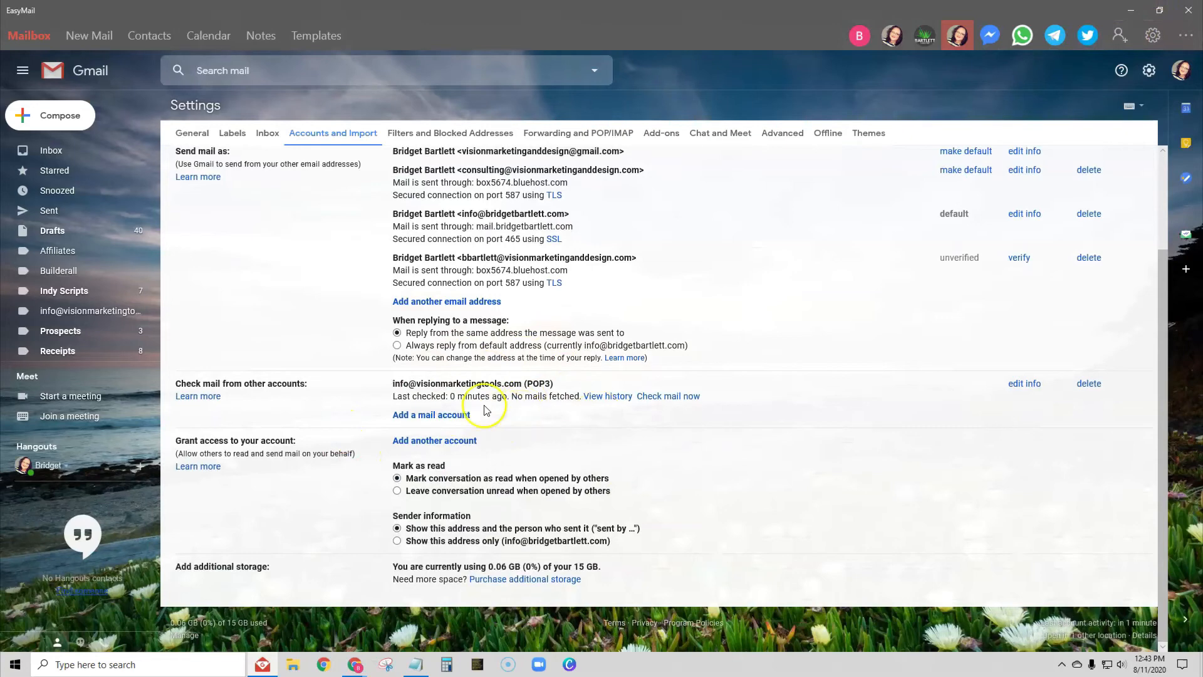
scroll(351, 360, "up", 2)
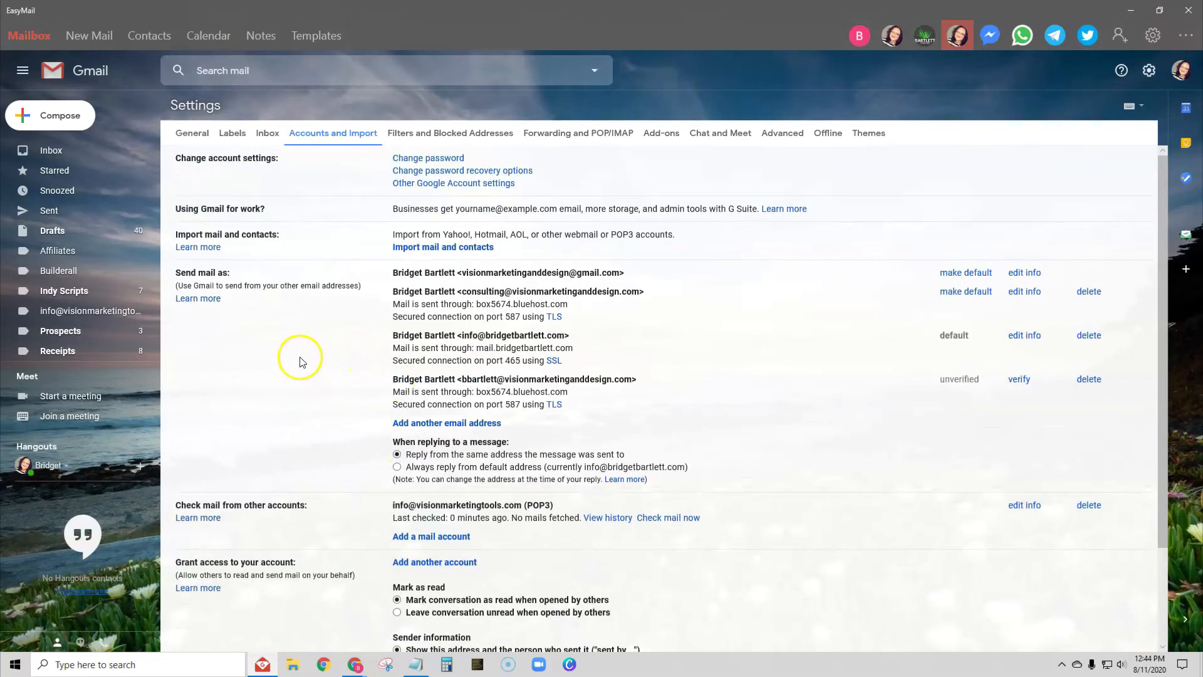
left_click(416, 424)
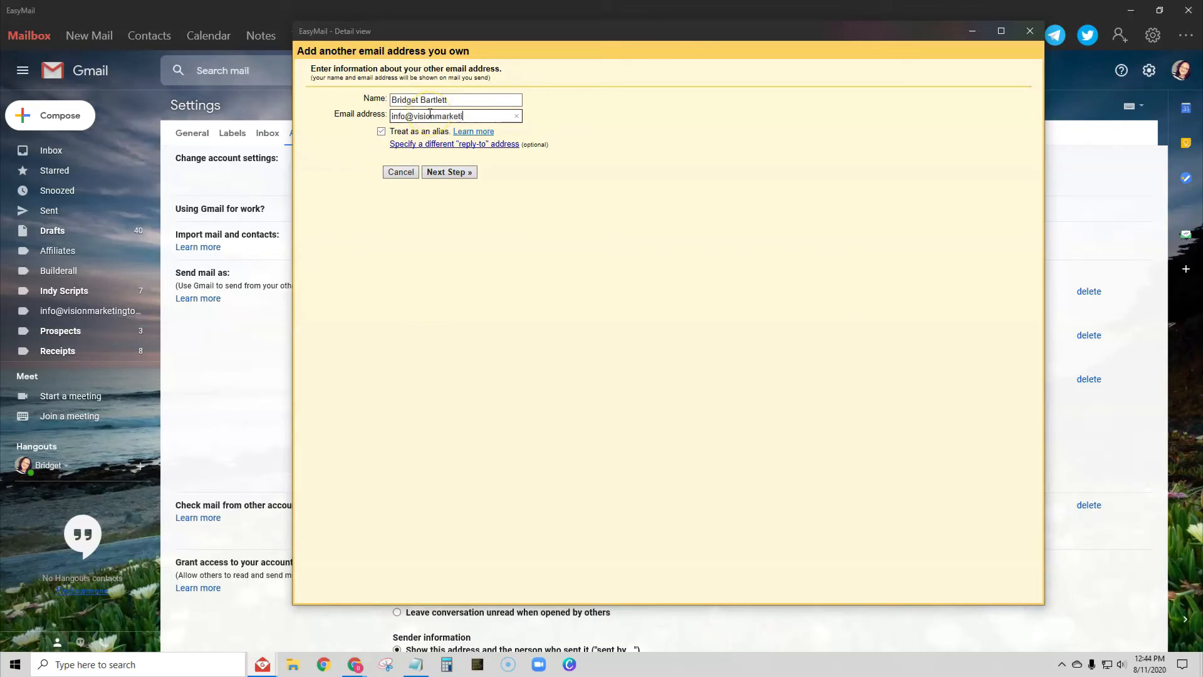
left_click(381, 132)
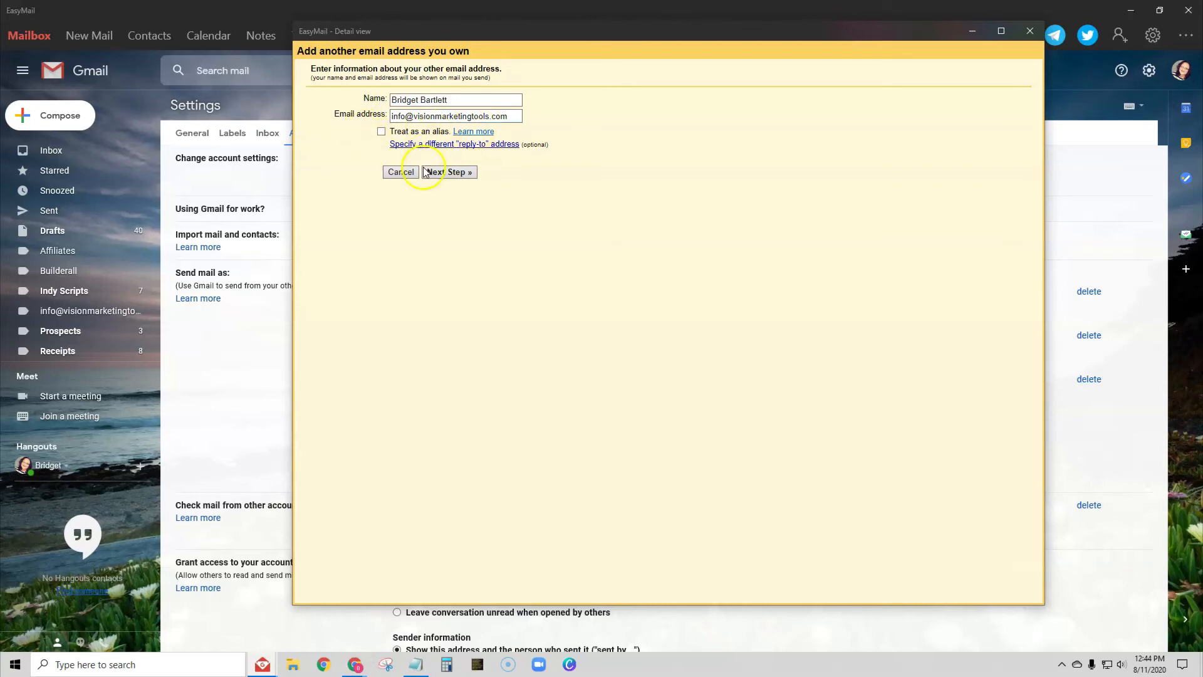
Step: Configure SMTP server mail01.14email.com on port 465 with SSL, full-address username and password, and submit
left_click(449, 172)
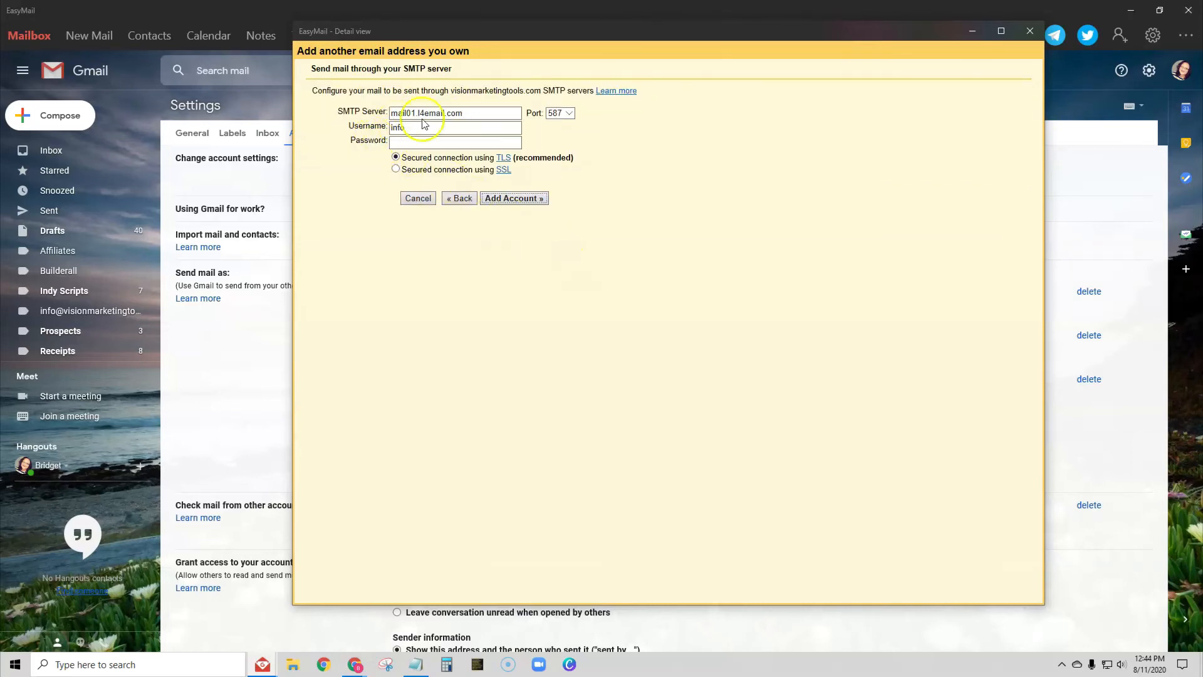
left_click_drag(474, 112, 387, 108)
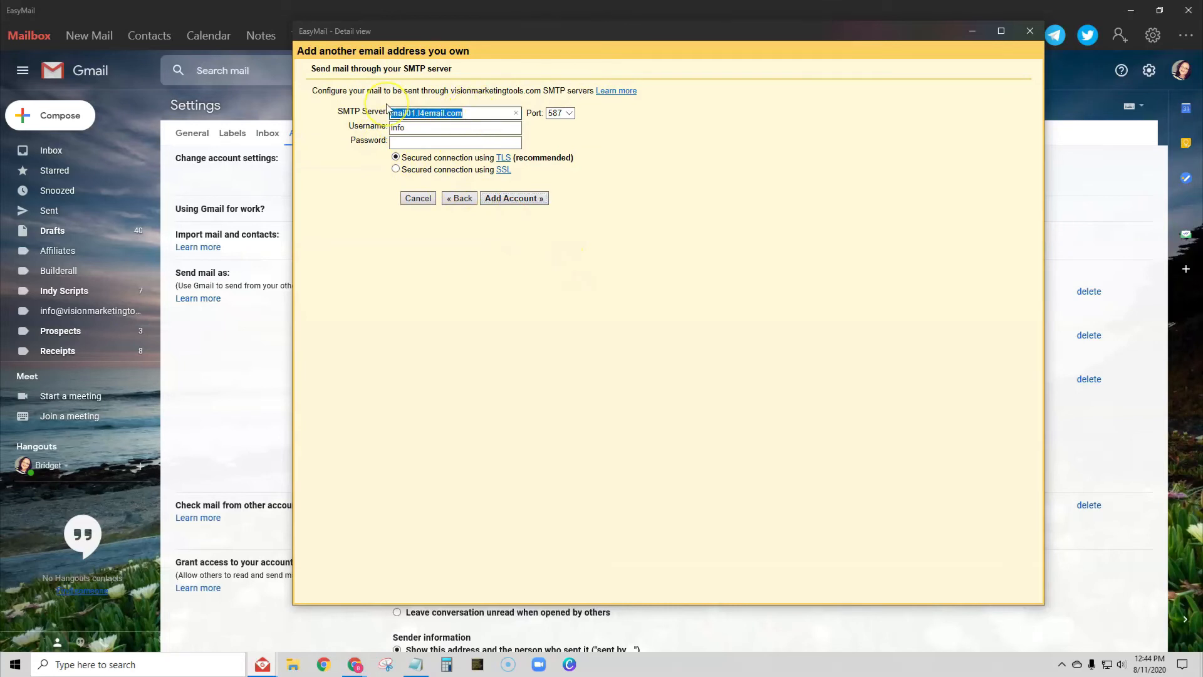
type("mail01.l4email.com")
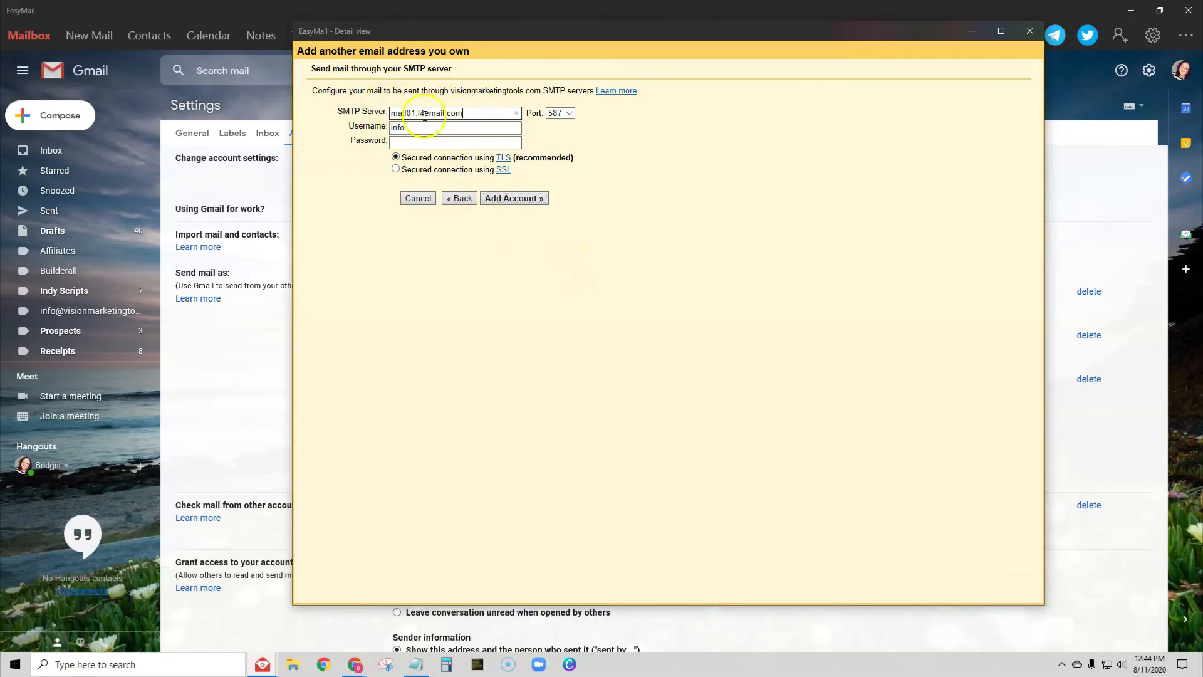
left_click(567, 114)
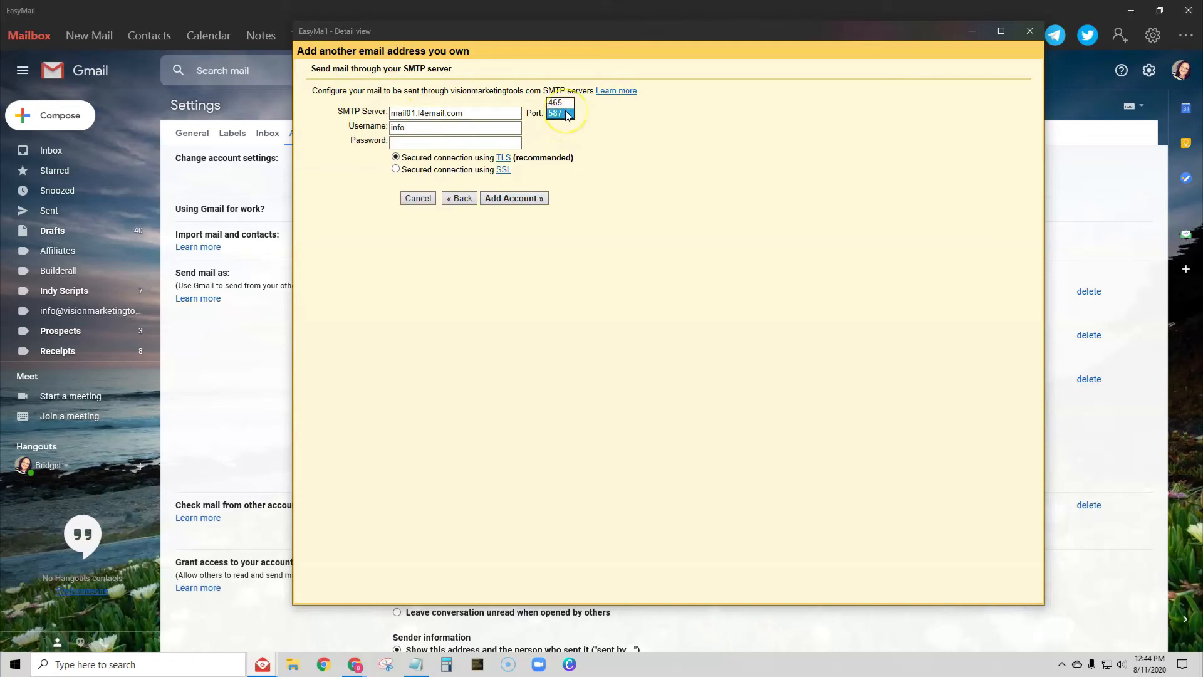
left_click(566, 104)
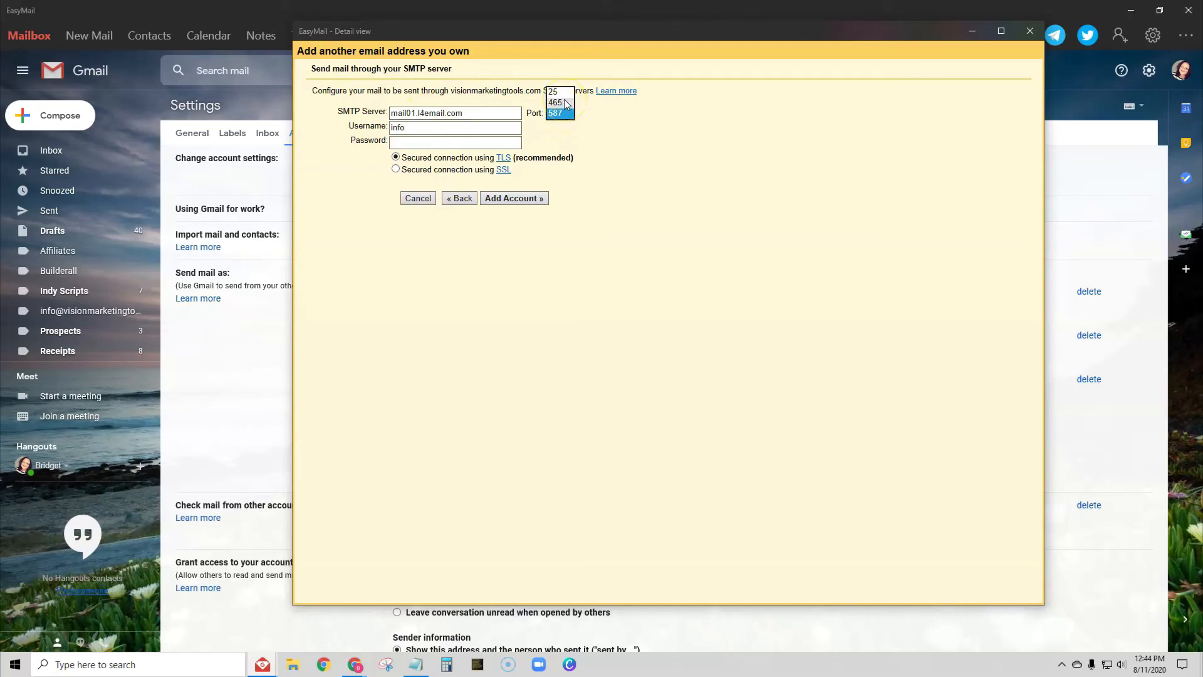
left_click(417, 128)
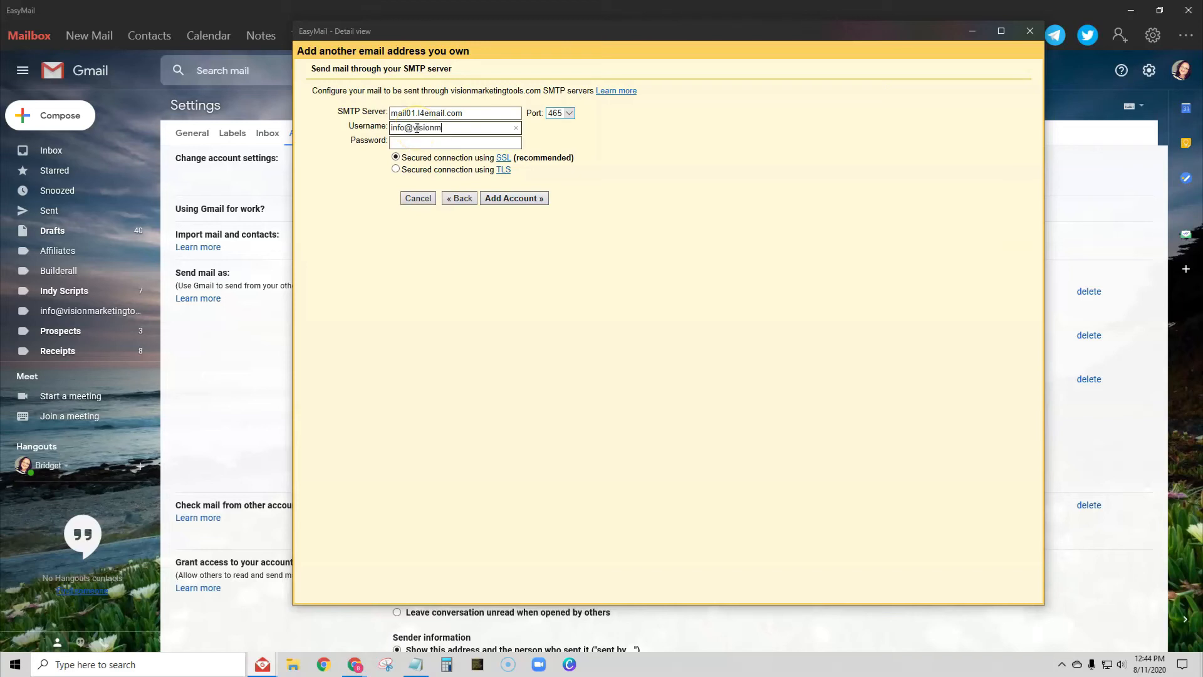
left_click(407, 142)
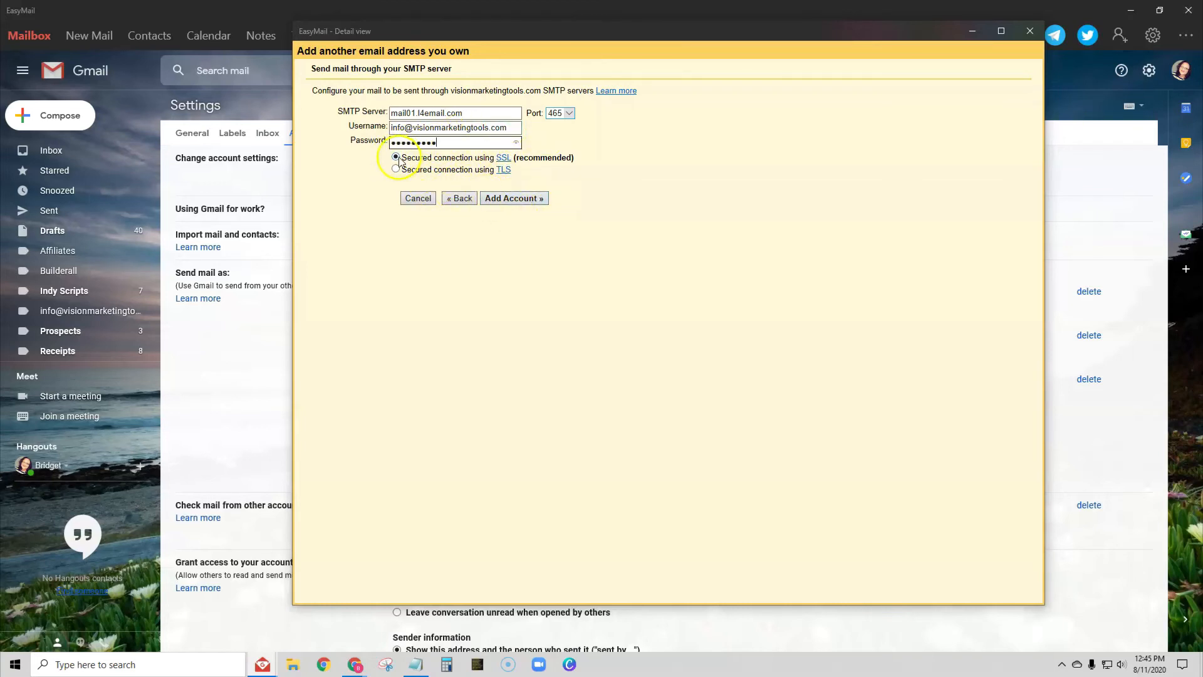
left_click(526, 199)
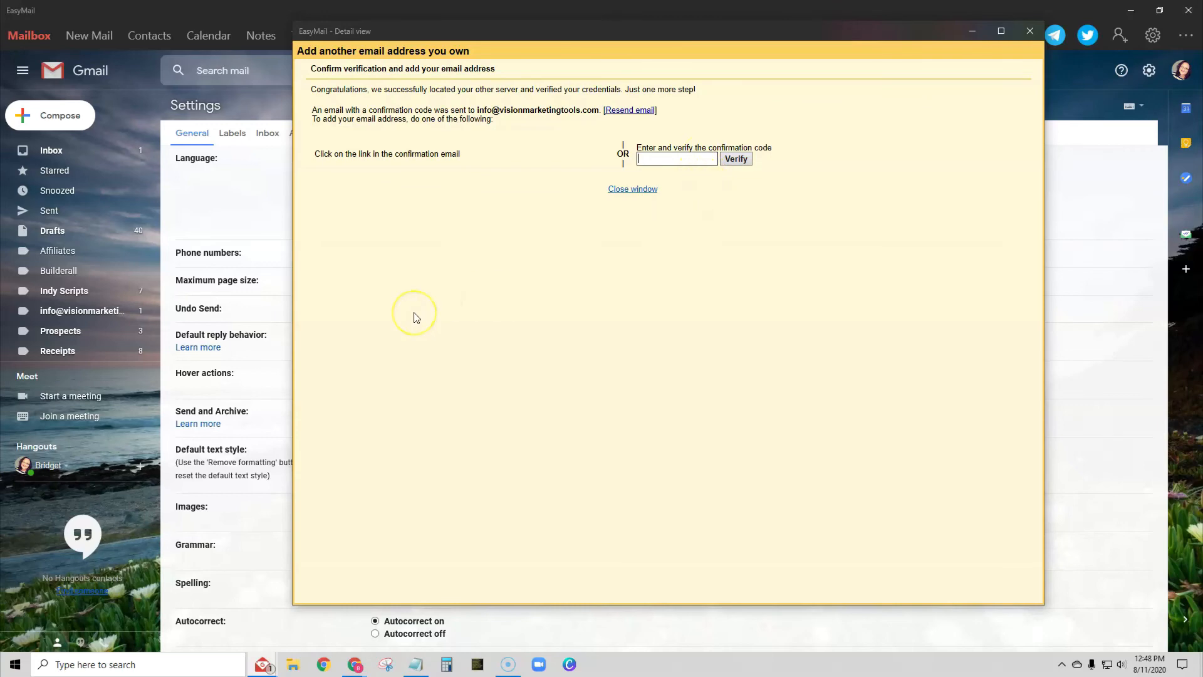
Step: Open the Gmail Confirmation email in the inbox and copy its confirmation code
left_click(77, 152)
left_click(76, 151)
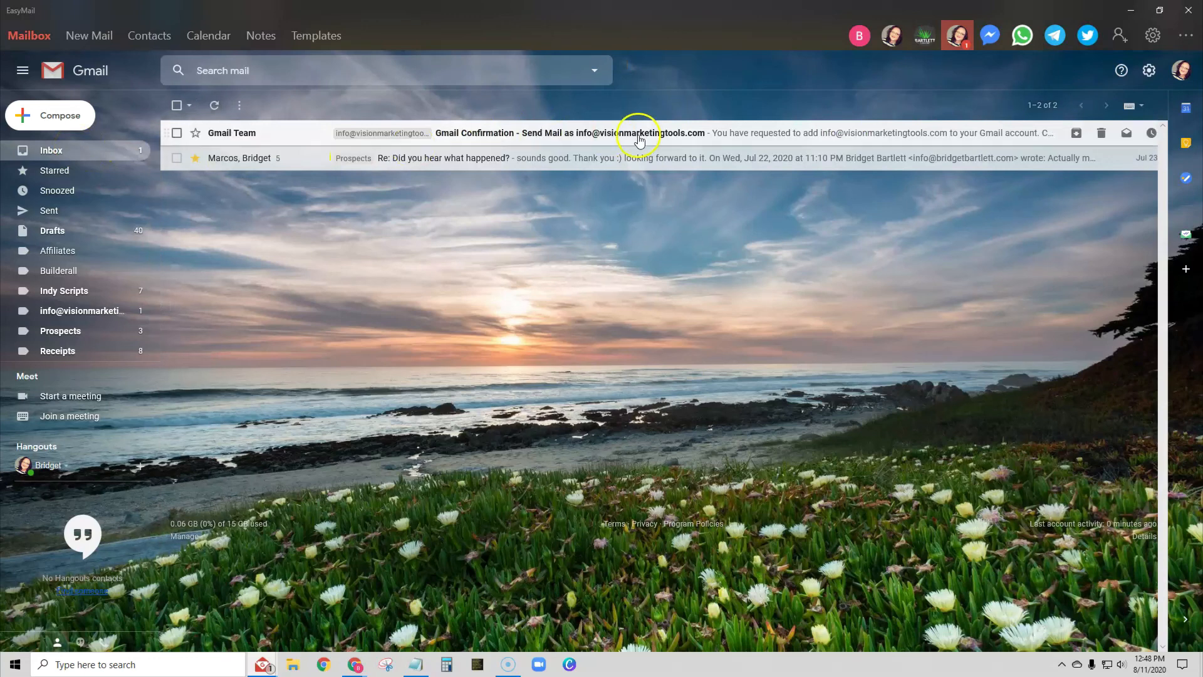
left_click(730, 132)
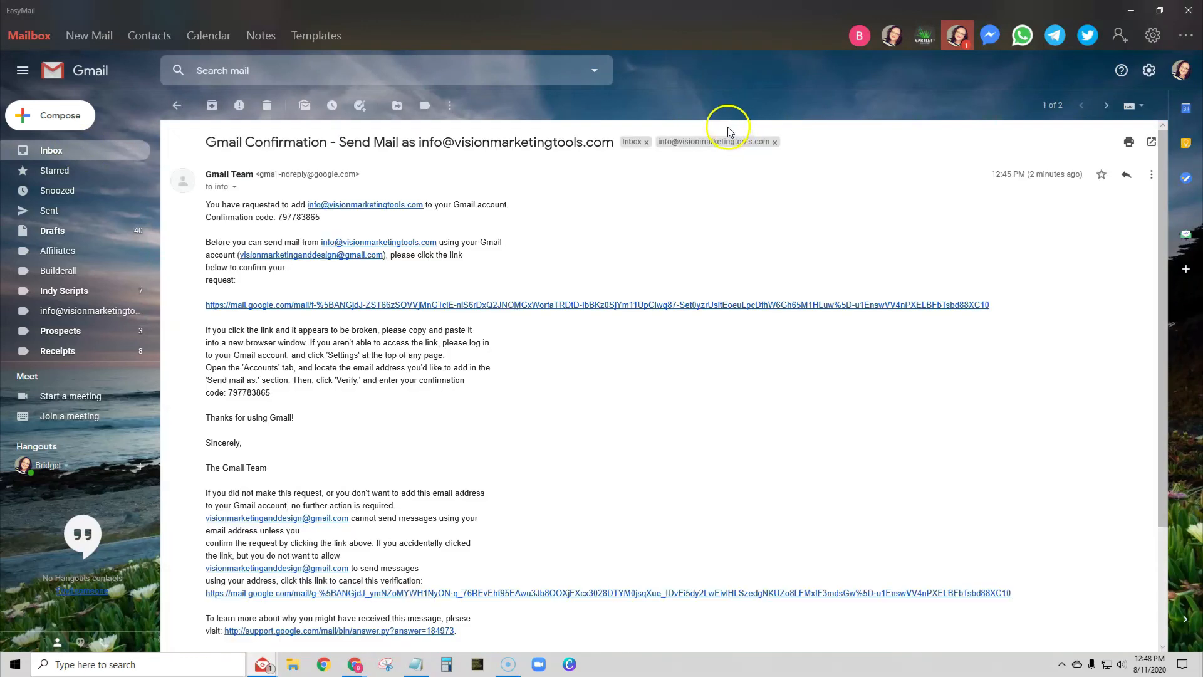
scroll(285, 399, "down", 3)
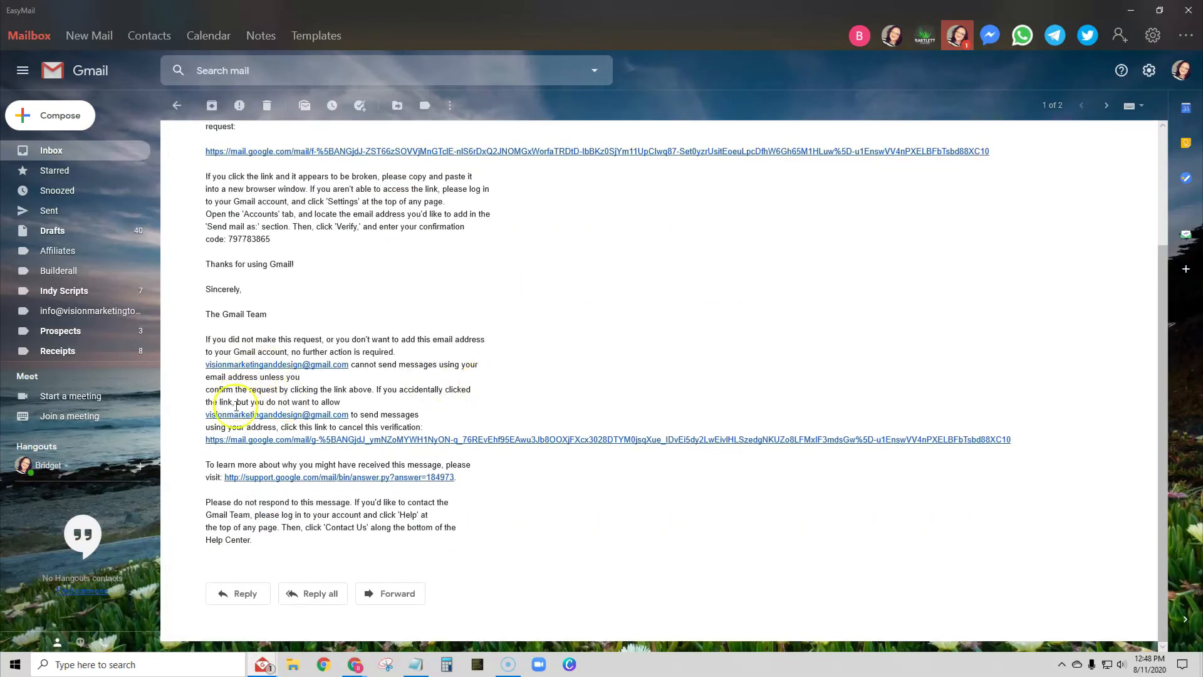
left_click_drag(274, 241, 236, 243)
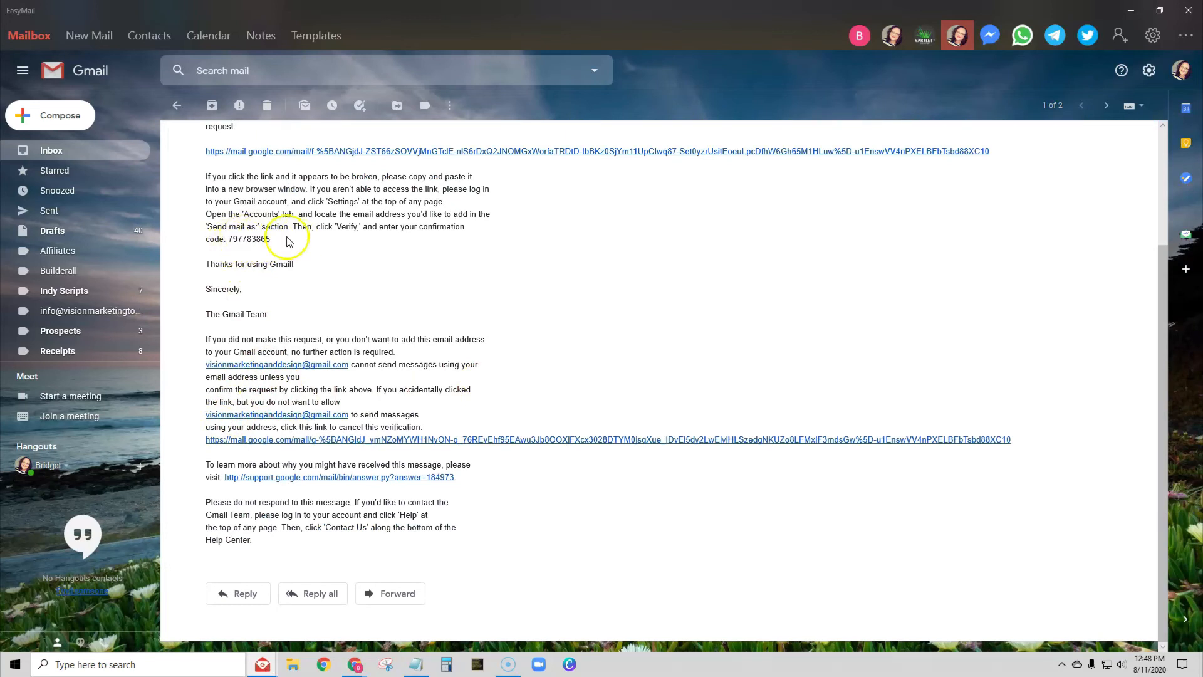
double_click(248, 241)
key("ctrl+c")
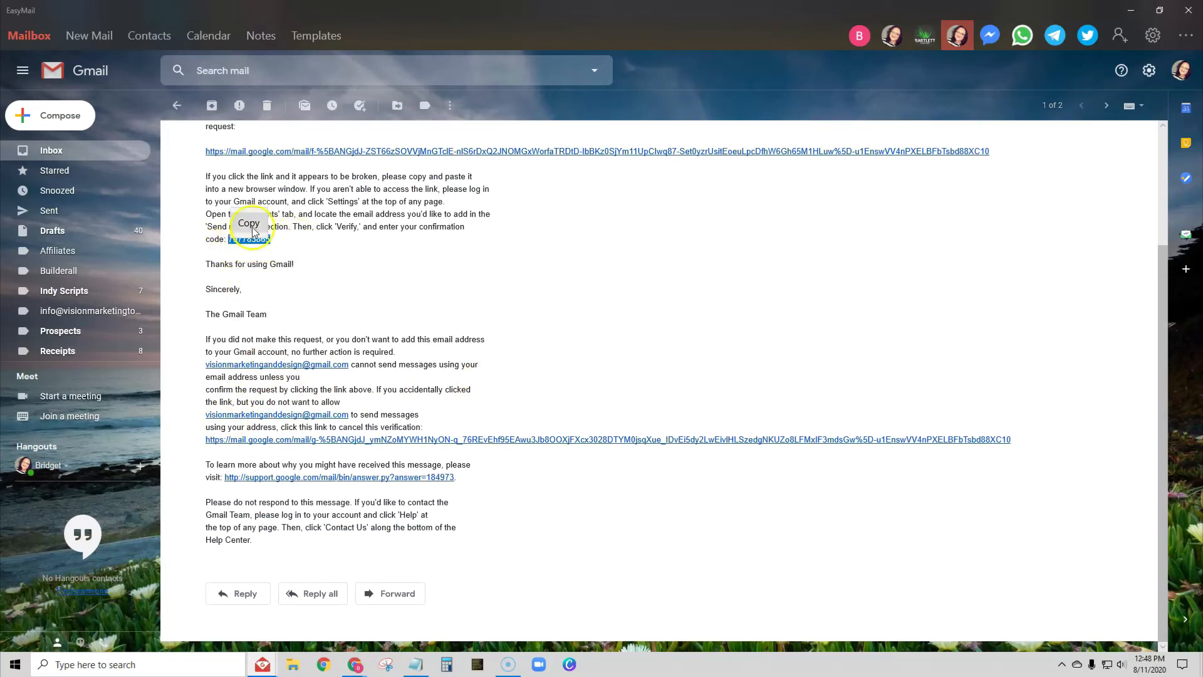
Step: Paste the code into the verification window, verify the address, and return to the inbox
mouse_move(264, 663)
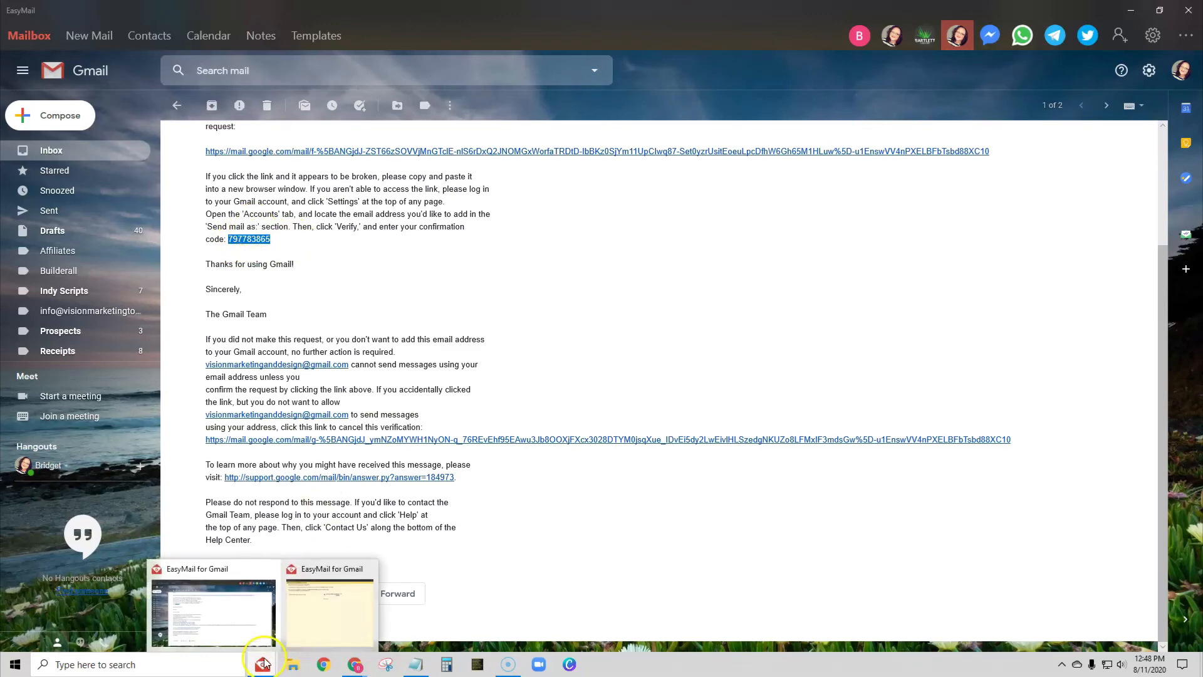
left_click(312, 633)
left_click(677, 157)
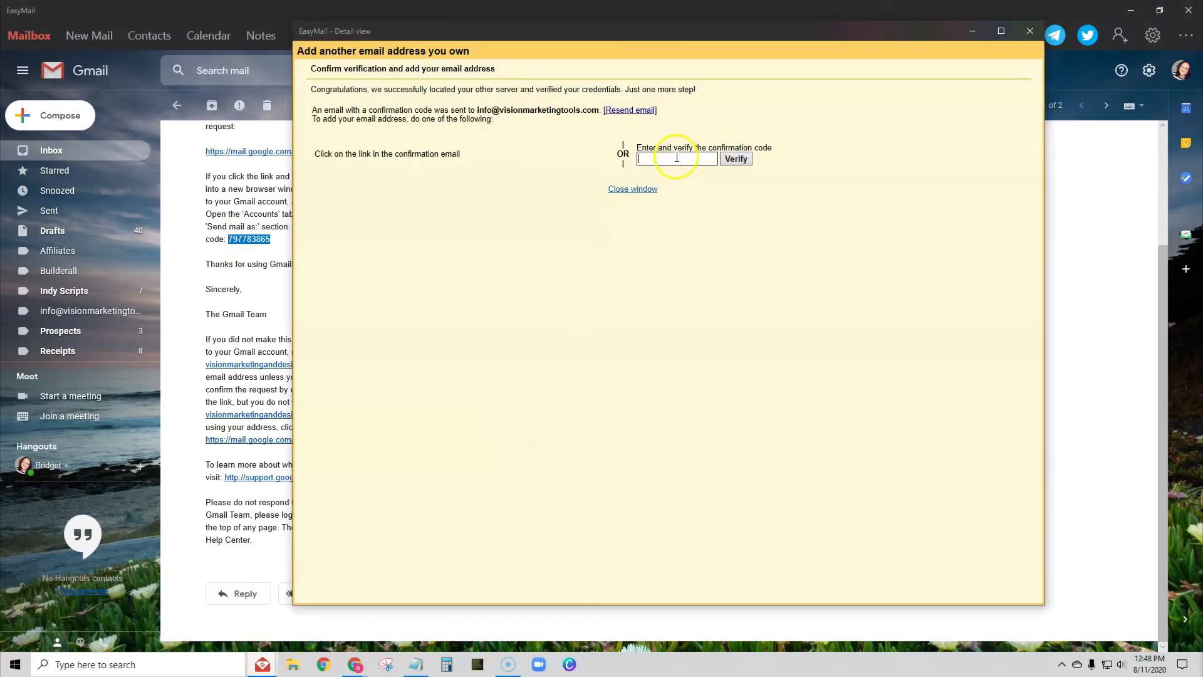
key("ctrl+v")
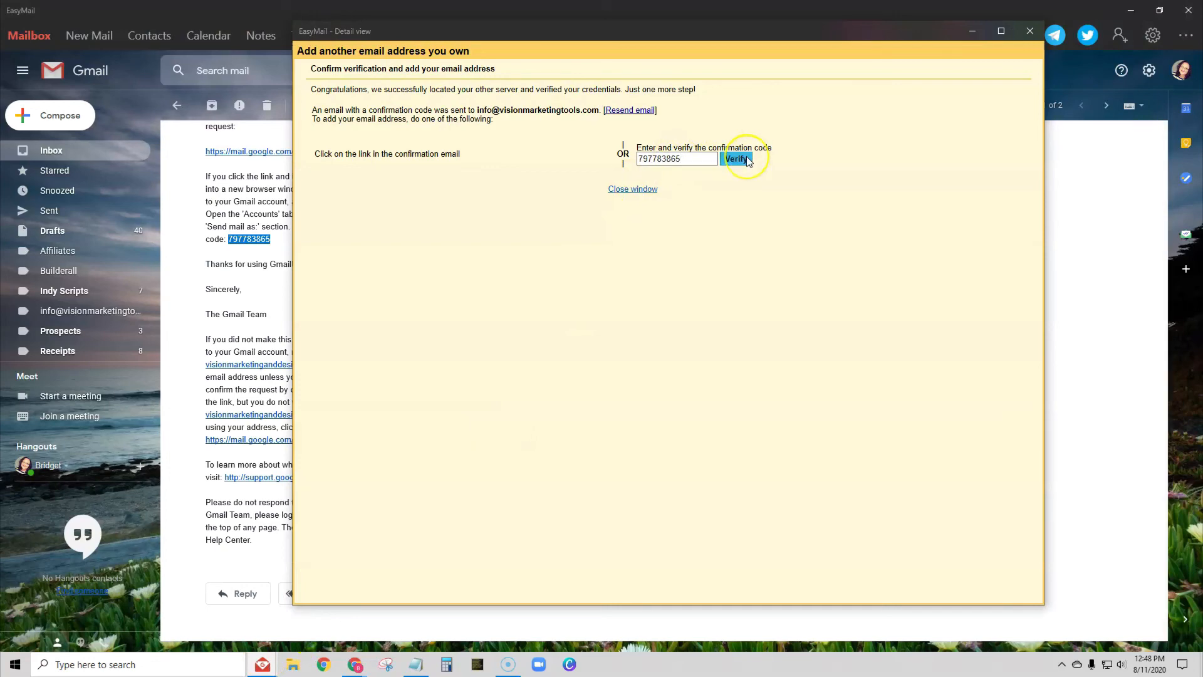
left_click(737, 160)
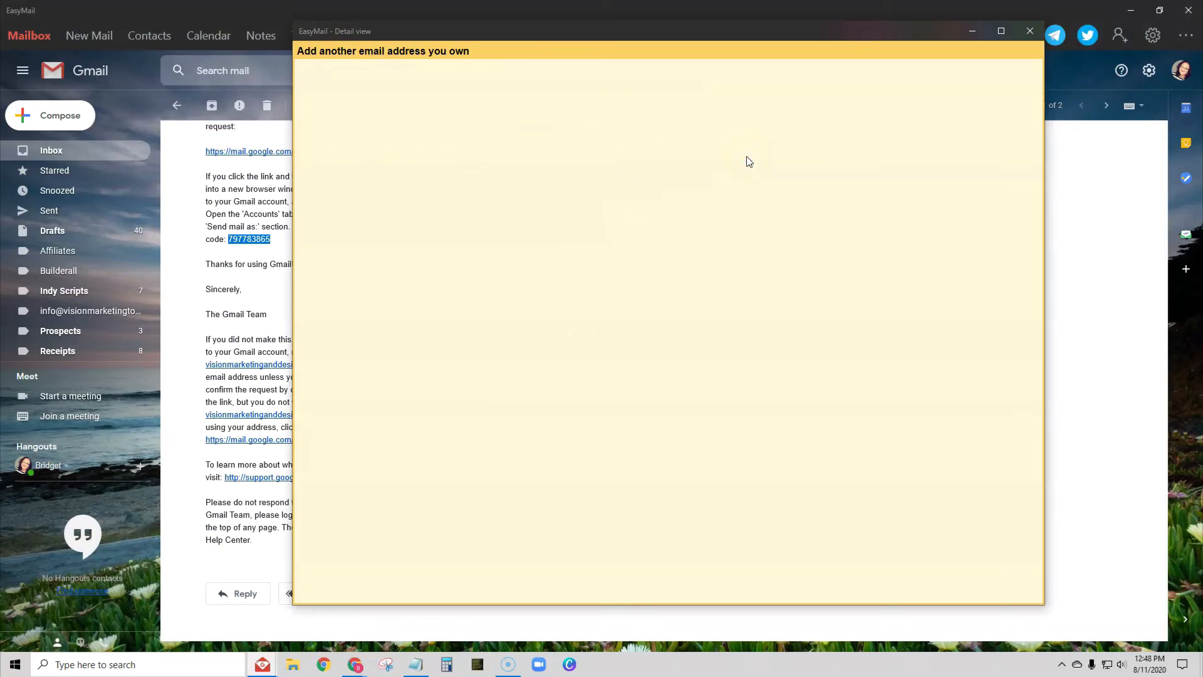
left_click(177, 105)
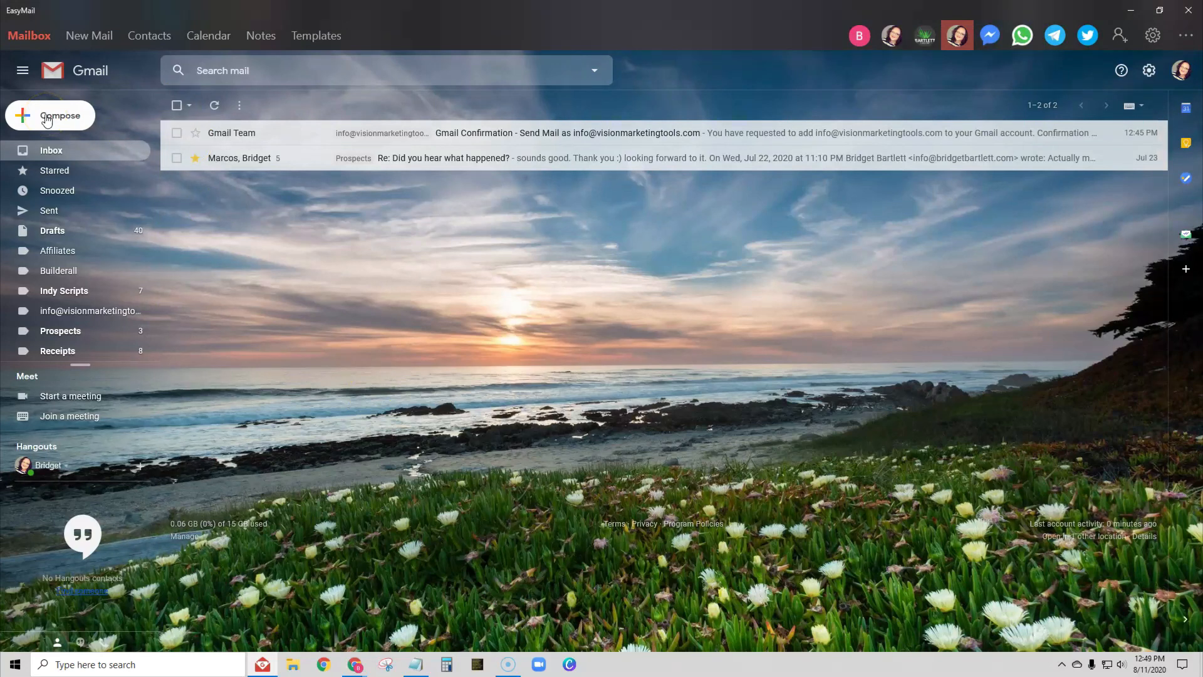
left_click(46, 120)
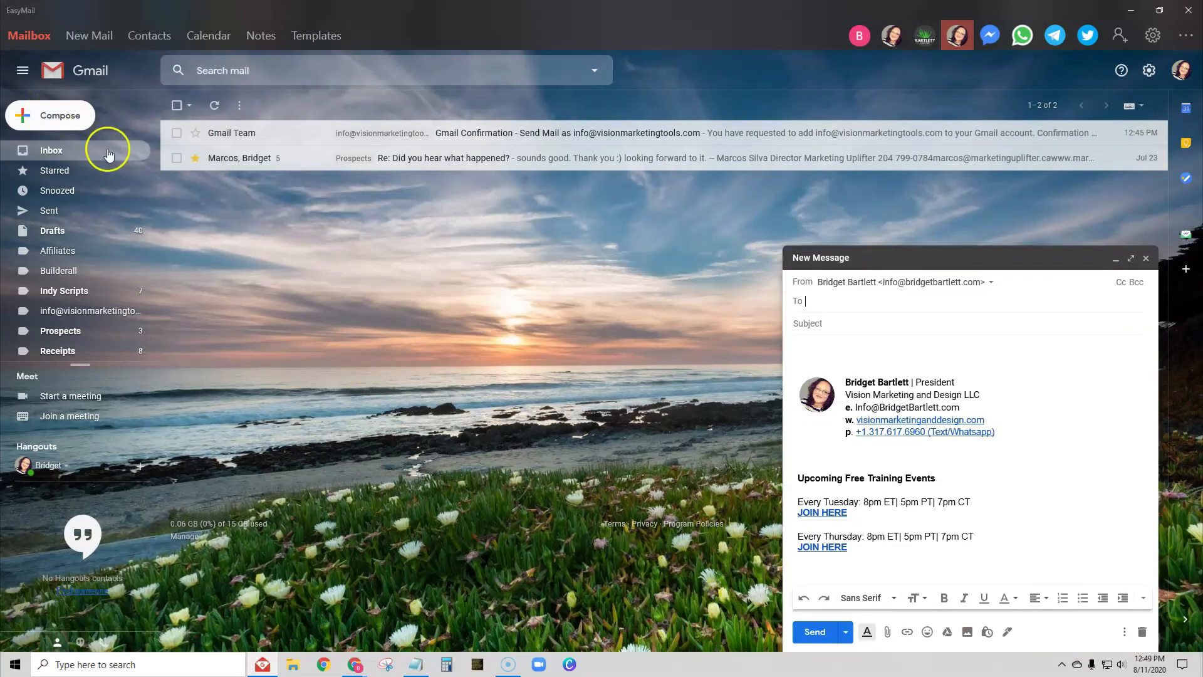
left_click(919, 287)
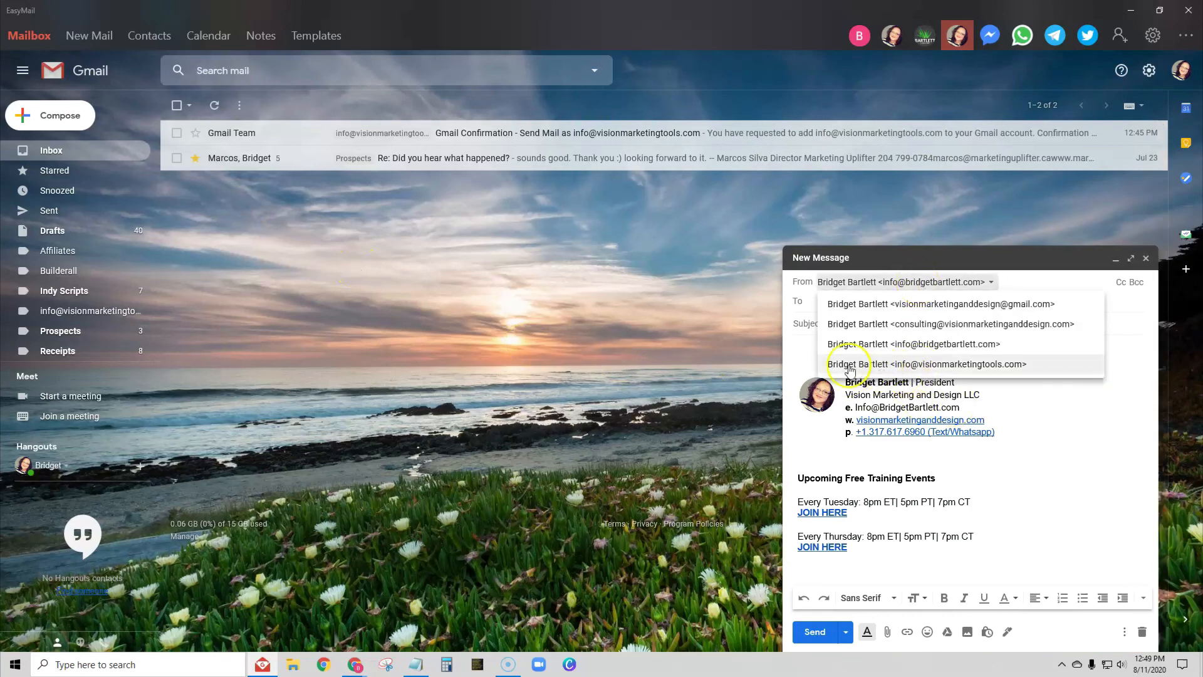
left_click(939, 364)
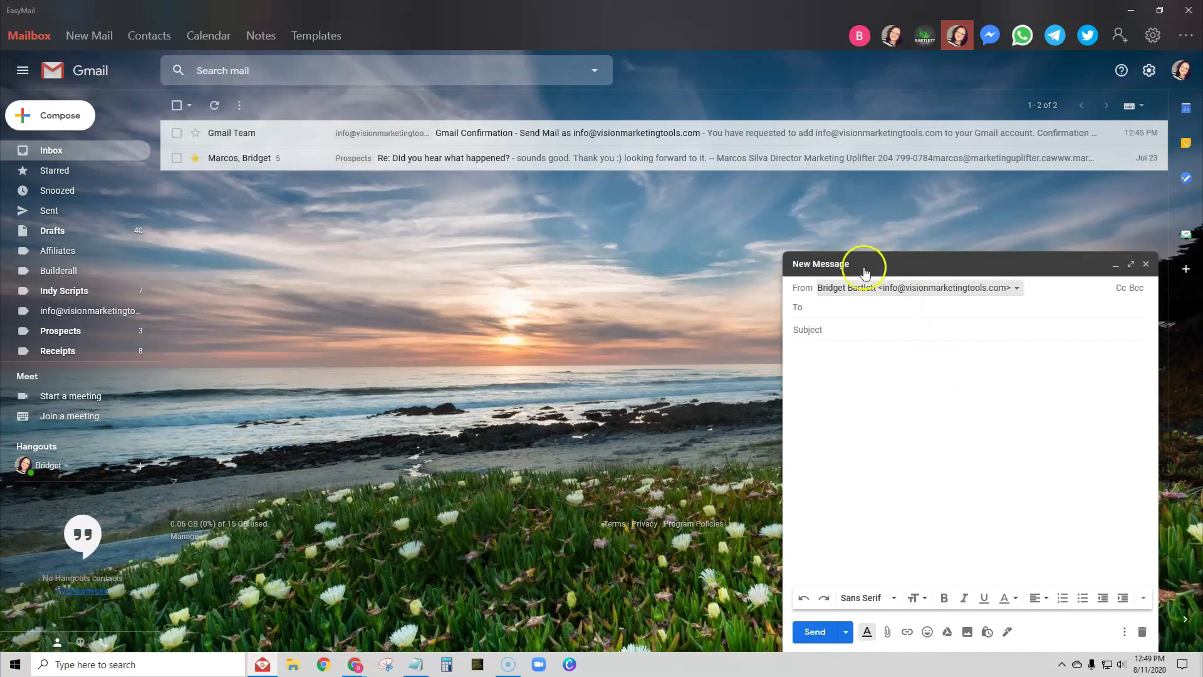